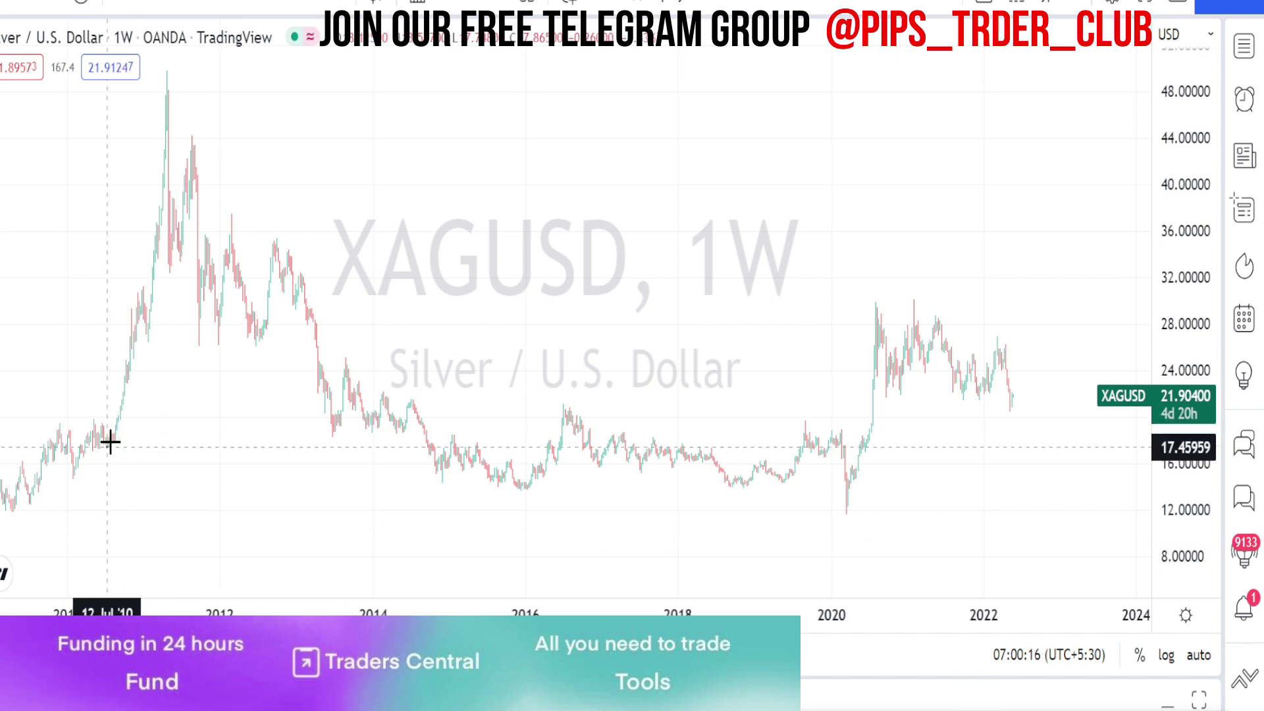
# Trace silver's rise to the 2011 peak, the 2015 decline, the 2015–2020 range and the 2020 rally freehand.
pyautogui.moveTo(110, 442)
pyautogui.mouseDown()
pyautogui.moveTo(178, 136)
pyautogui.moveTo(176, 85)
pyautogui.mouseUp()
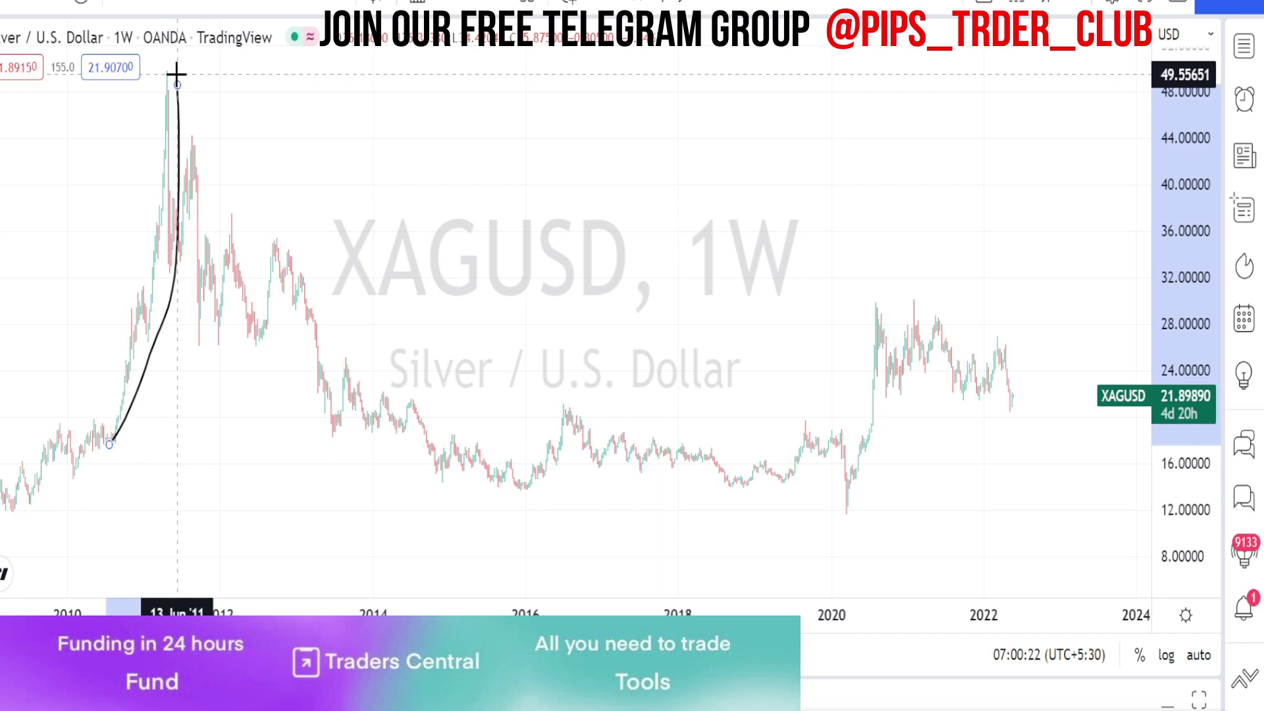
pyautogui.click(176, 74)
pyautogui.moveTo(177, 73); pyautogui.dragTo(428, 496)
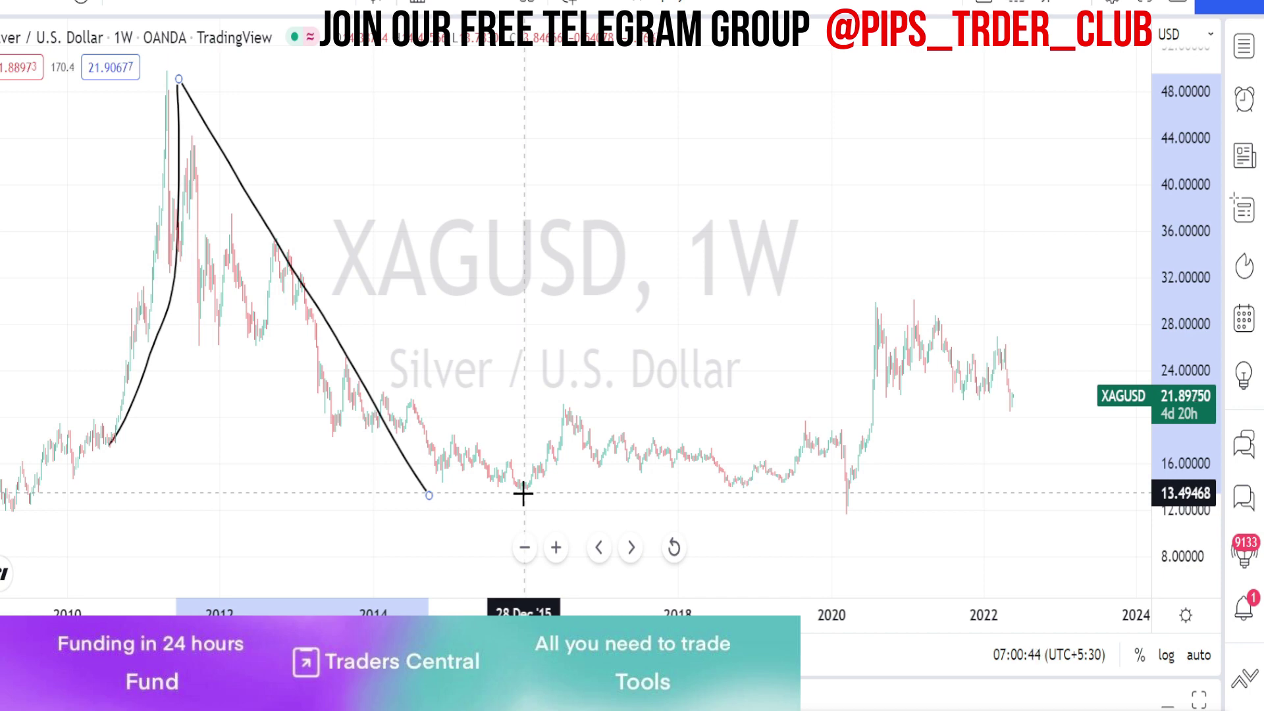
pyautogui.moveTo(475, 423)
pyautogui.mouseDown()
pyautogui.moveTo(742, 485)
pyautogui.moveTo(822, 469)
pyautogui.mouseUp()
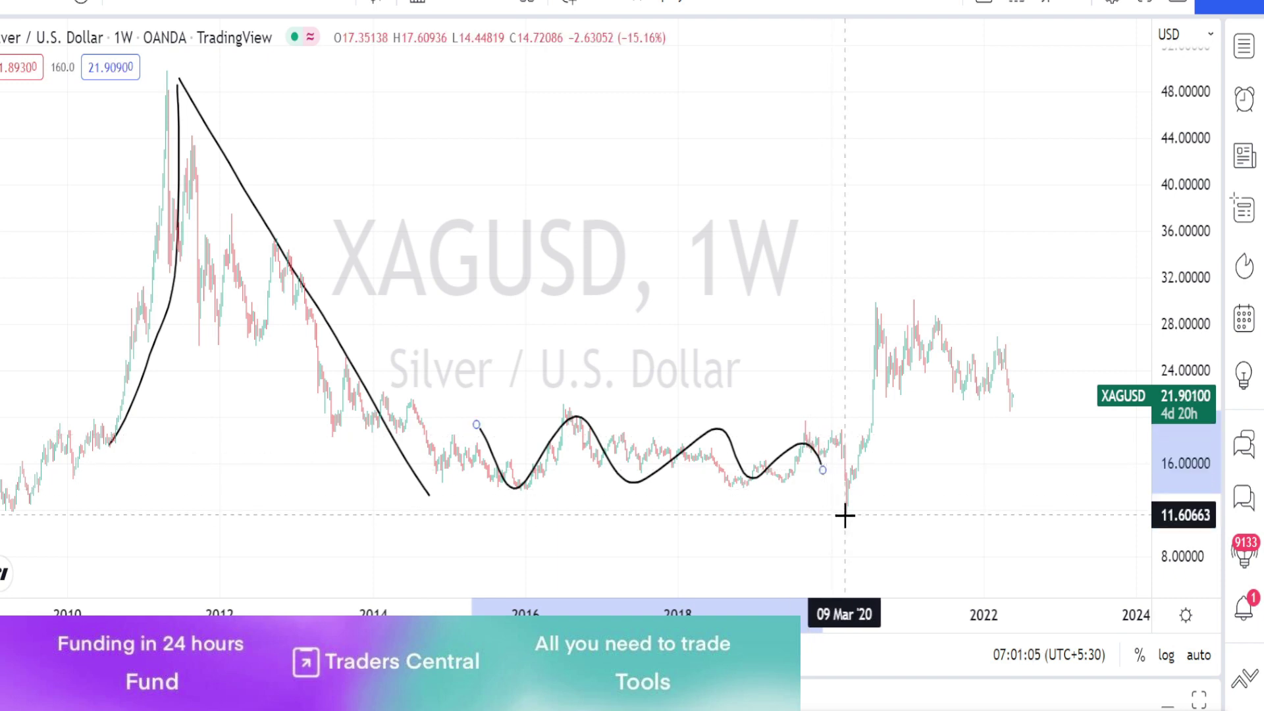
pyautogui.moveTo(845, 516); pyautogui.dragTo(882, 302)
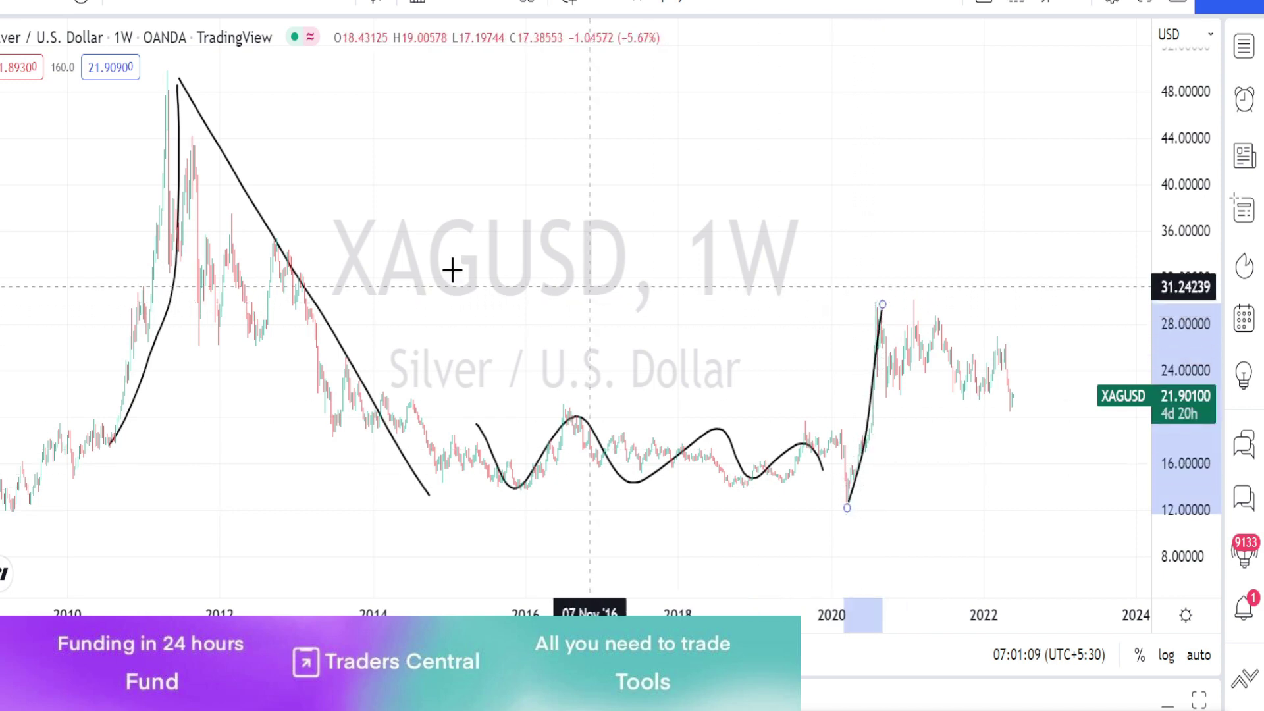
# Circle the 2012 downtrend touch, the 2020 high and the 2020–2022 price area.
pyautogui.moveTo(269, 224)
pyautogui.mouseDown()
pyautogui.moveTo(294, 268)
pyautogui.moveTo(273, 226)
pyautogui.mouseUp()
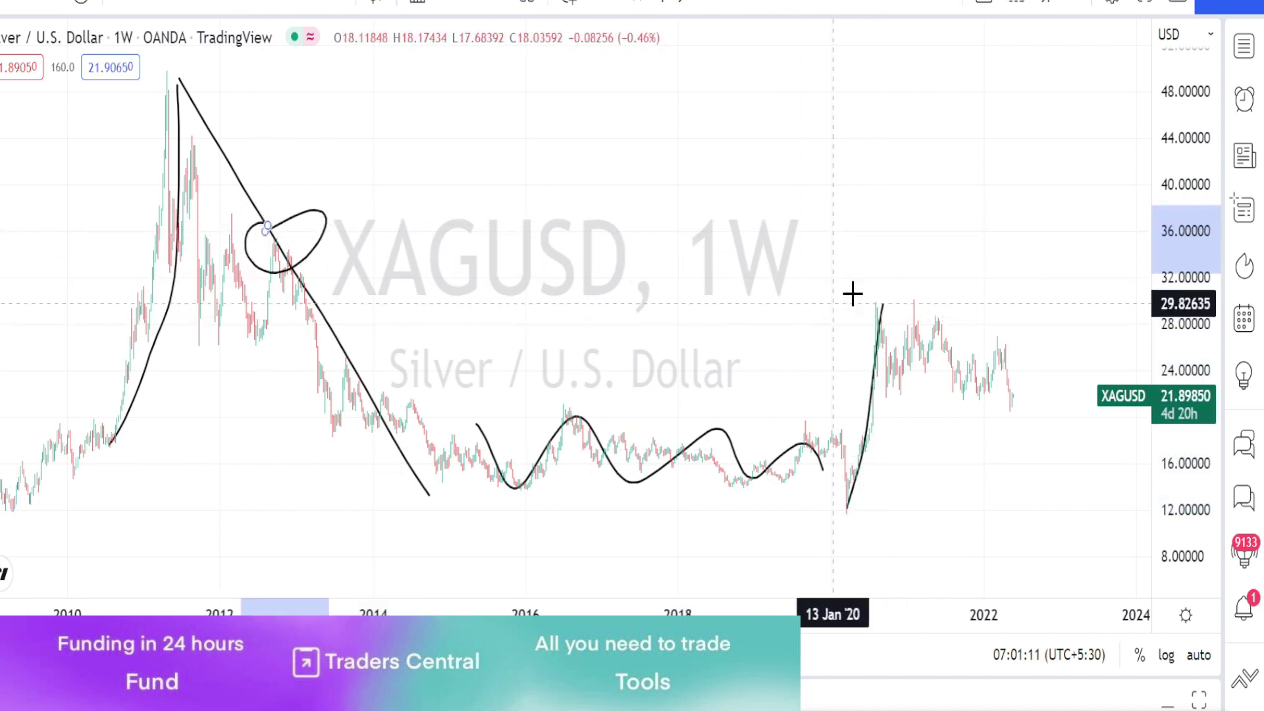
pyautogui.moveTo(866, 291); pyautogui.dragTo(843, 291)
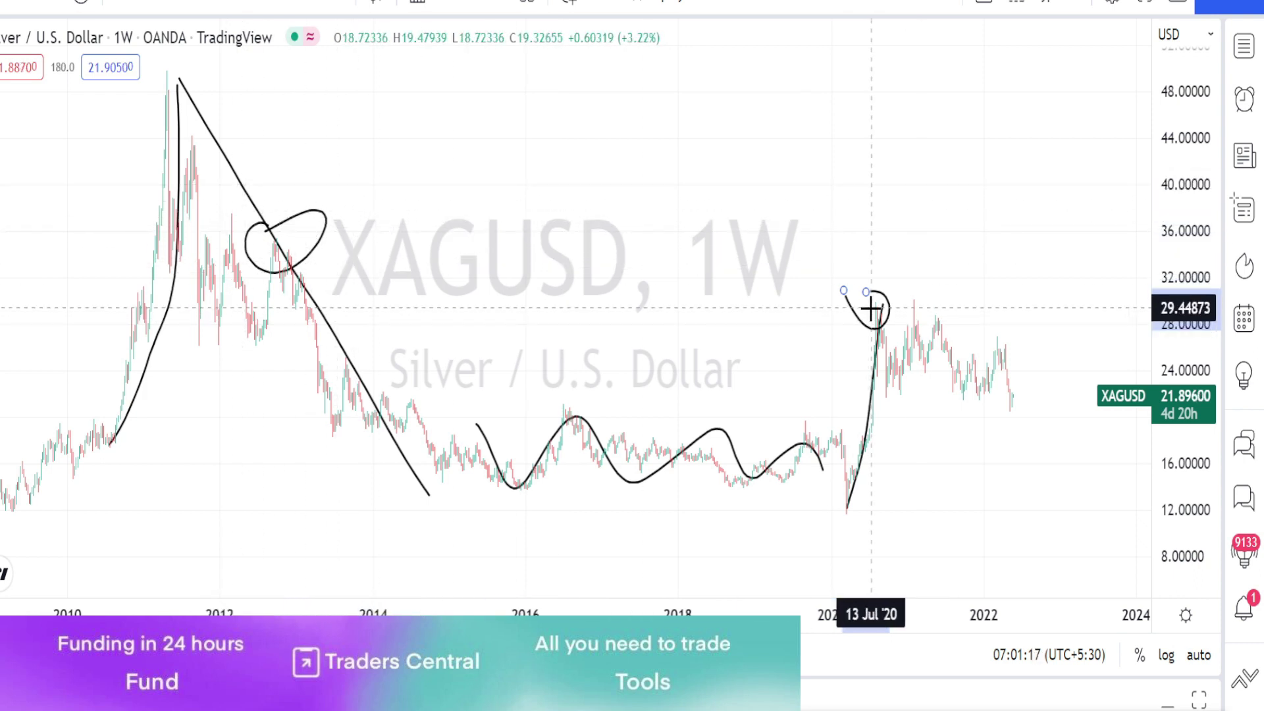
pyautogui.moveTo(871, 309)
pyautogui.mouseDown()
pyautogui.moveTo(1094, 293)
pyautogui.moveTo(1072, 392)
pyautogui.moveTo(886, 378)
pyautogui.moveTo(869, 302)
pyautogui.moveTo(891, 390)
pyautogui.moveTo(932, 322)
pyautogui.moveTo(994, 324)
pyautogui.moveTo(1029, 374)
pyautogui.mouseUp()
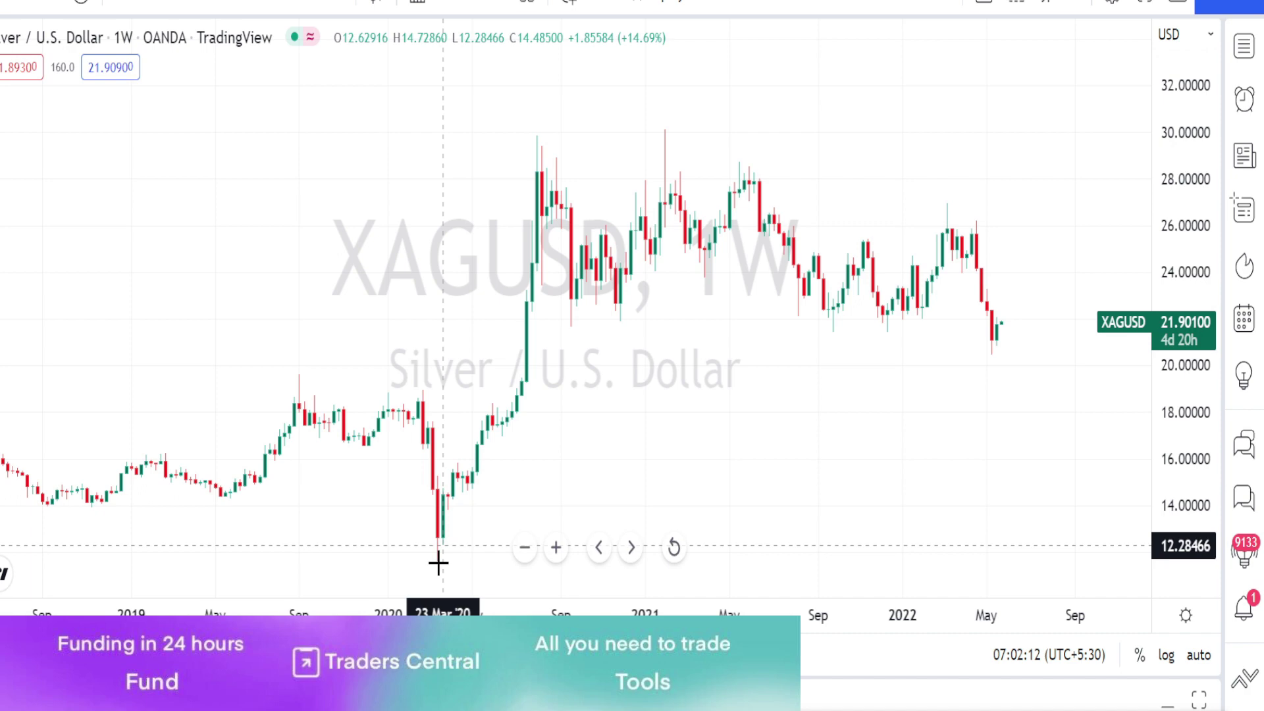
# Add a Fib retracement from the March 2020 low to 29.93 and a downtrend line from Aug '20 toward 24.52.
pyautogui.click(437, 560)
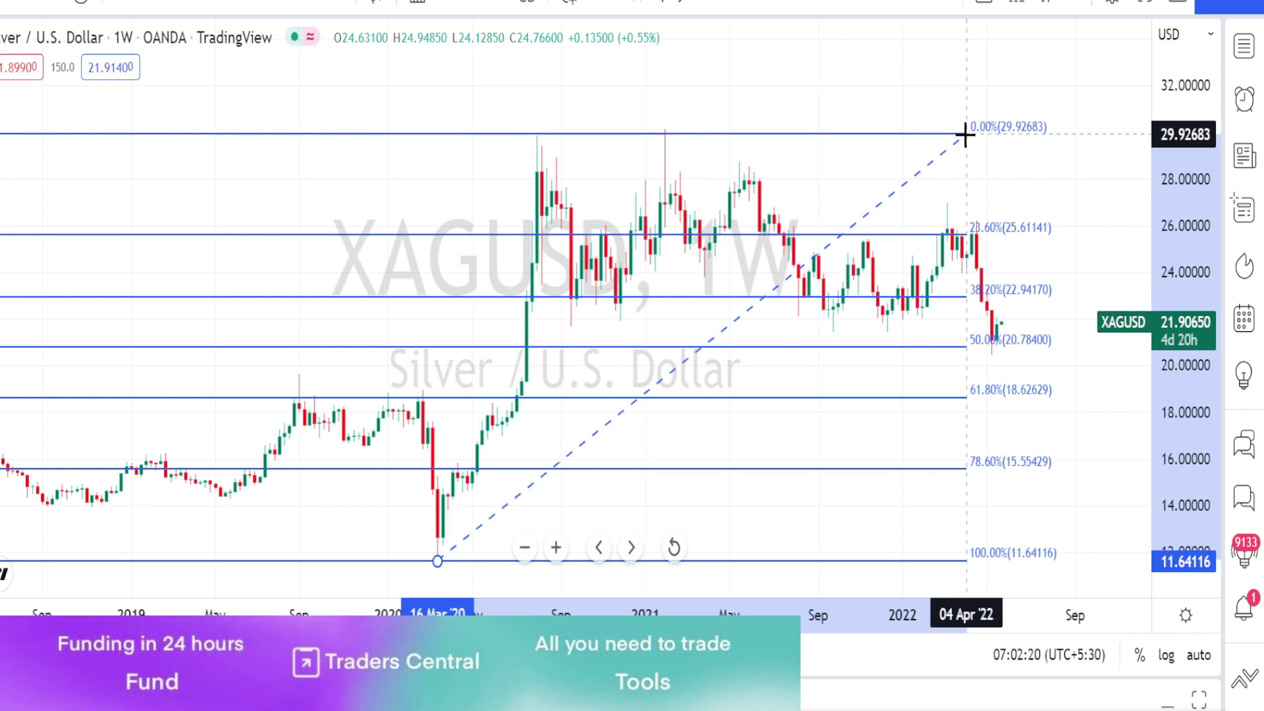
pyautogui.click(964, 135)
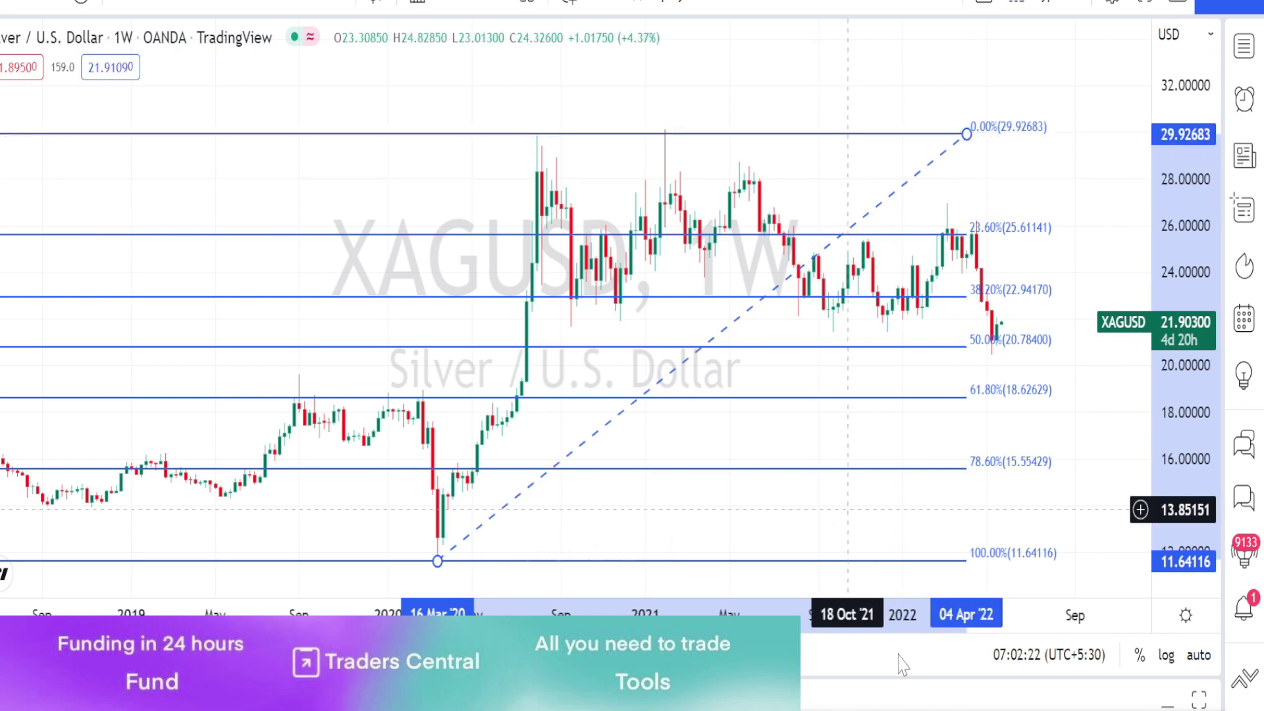
pyautogui.click(541, 132)
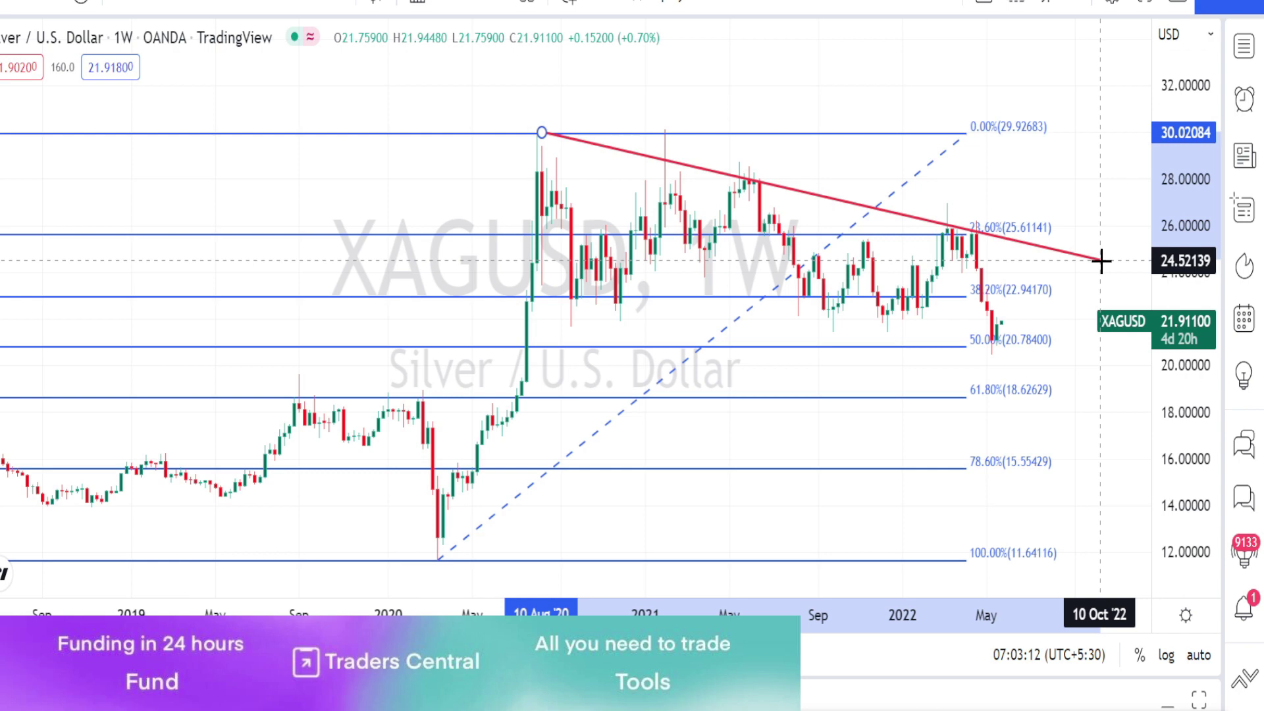
pyautogui.click(1100, 260)
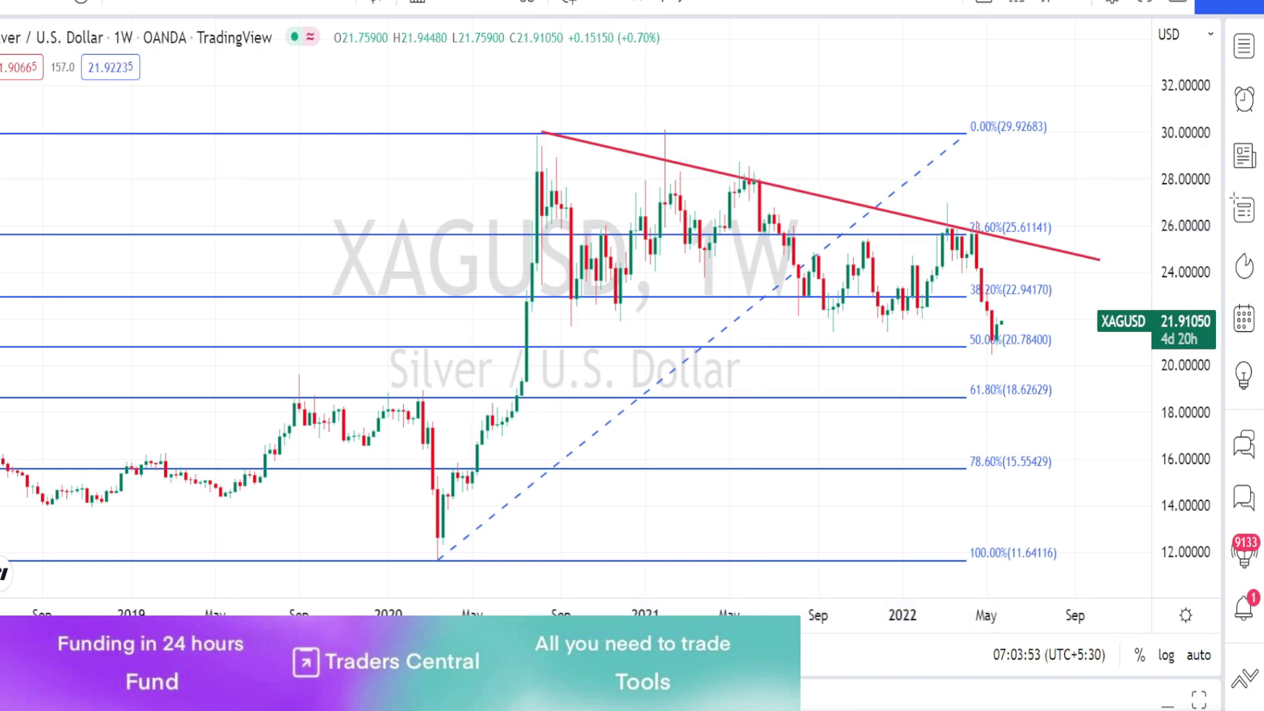
# Place a horizontal support line near 22.08 and sketch the 2022 and early-2021 rebounds off it.
pyautogui.click(893, 320)
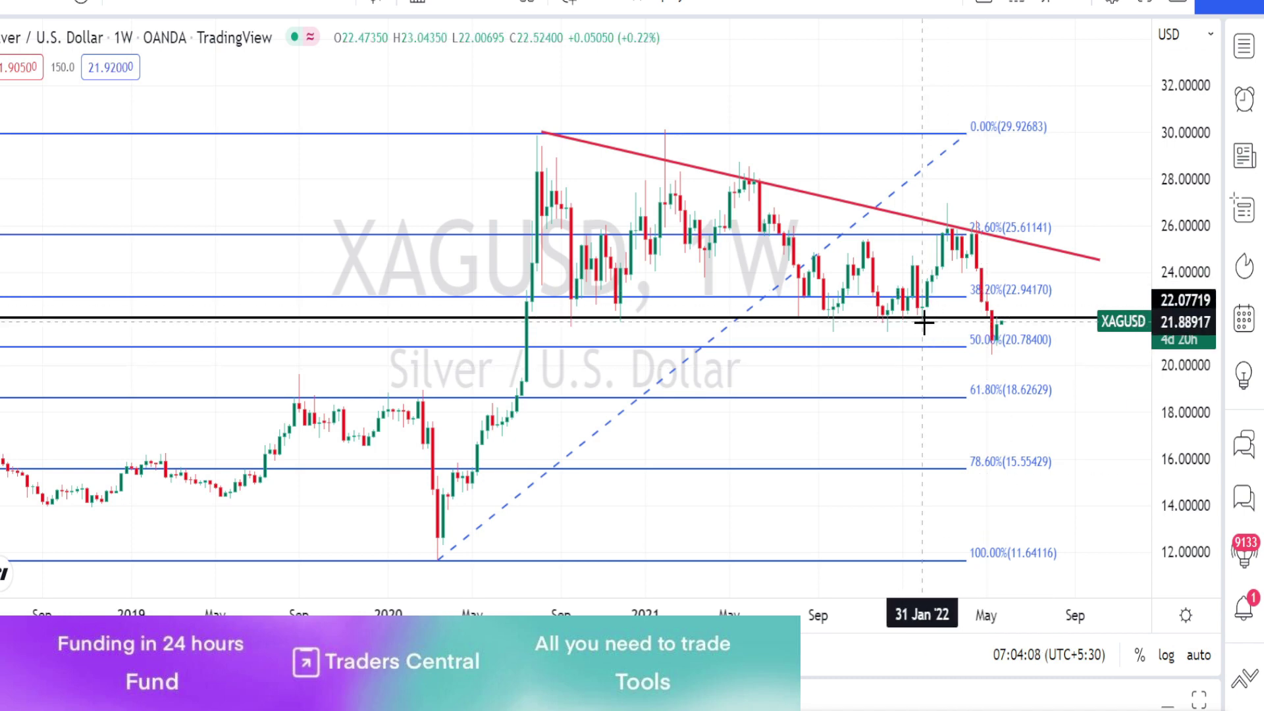
pyautogui.moveTo(925, 320); pyautogui.dragTo(953, 266)
pyautogui.moveTo(618, 323)
pyautogui.mouseDown()
pyautogui.moveTo(663, 277)
pyautogui.moveTo(726, 245)
pyautogui.mouseUp()
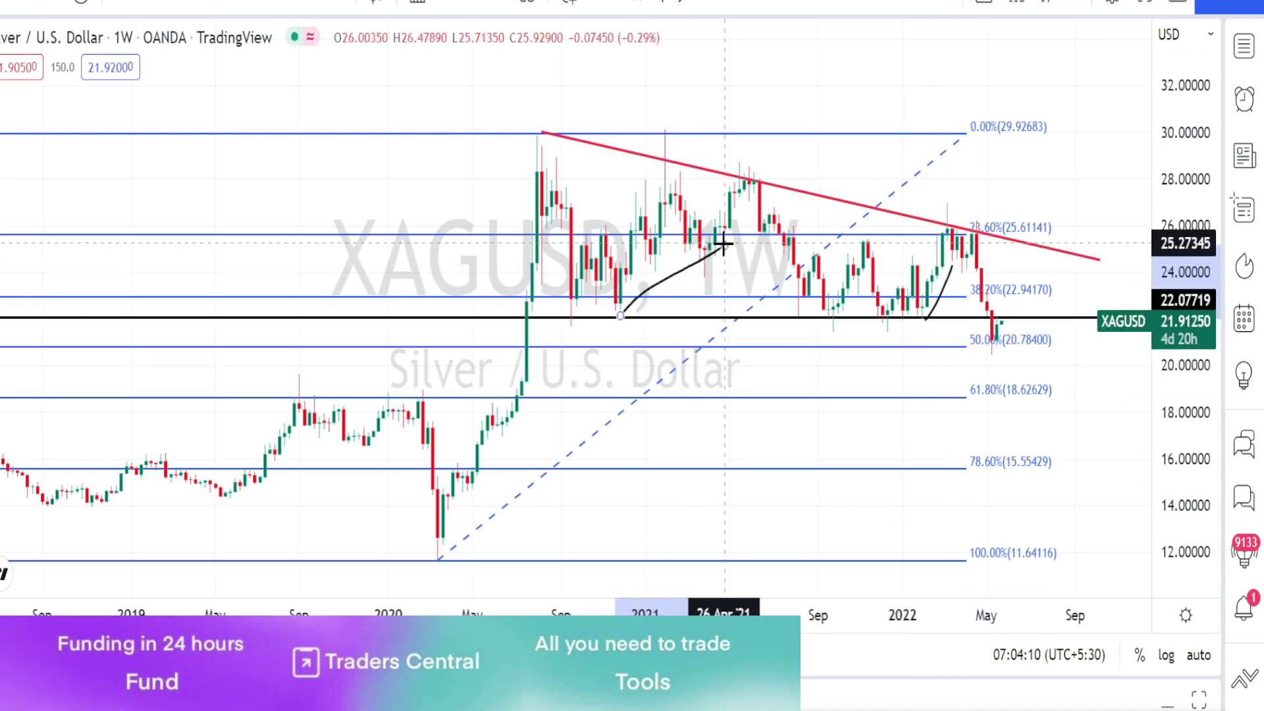
pyautogui.click(824, 325)
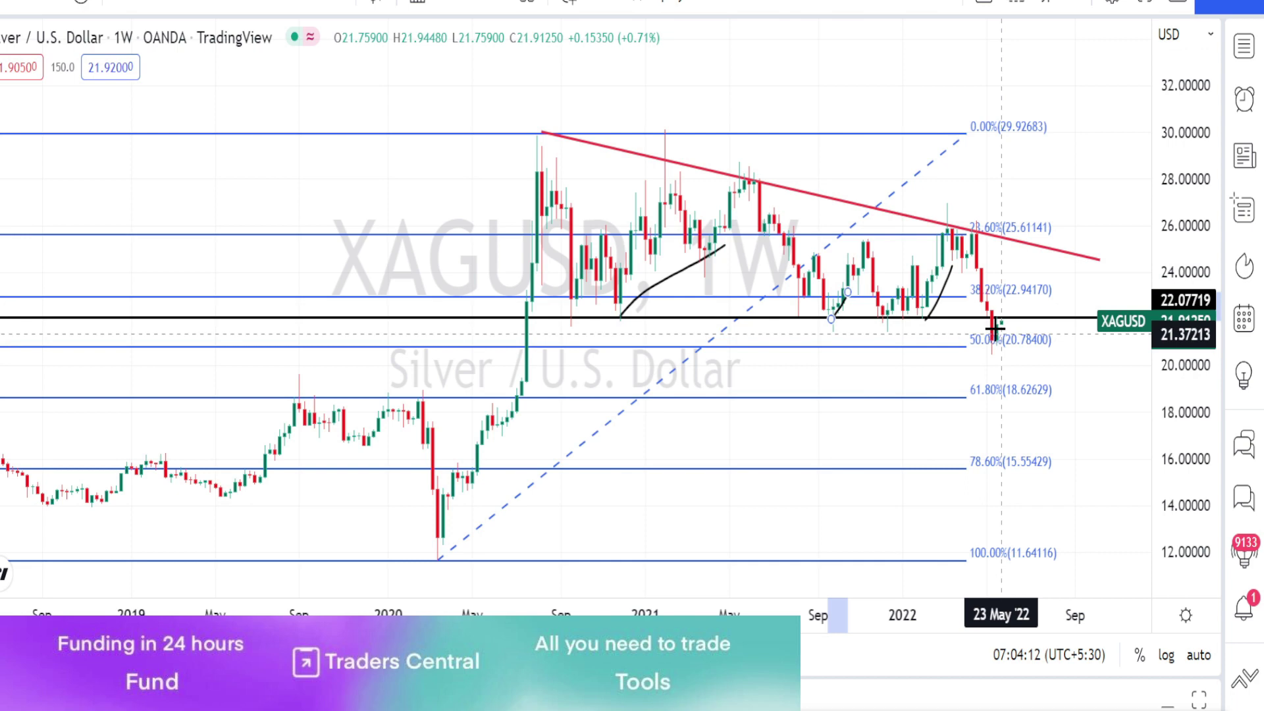
# Sketch another rebound and a bounce from the recent low, then add the pink support zone.
pyautogui.moveTo(986, 307)
pyautogui.mouseDown()
pyautogui.moveTo(1021, 310)
pyautogui.moveTo(1033, 342)
pyautogui.moveTo(995, 356)
pyautogui.moveTo(974, 321)
pyautogui.mouseUp()
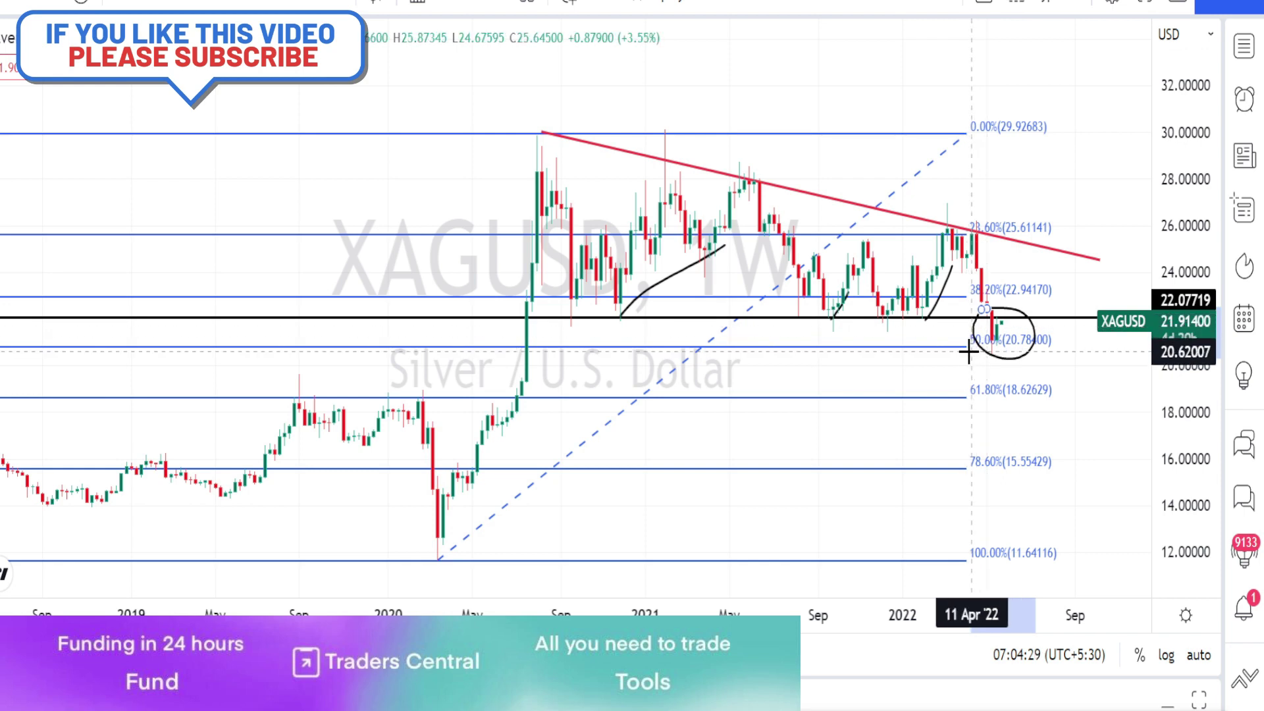
pyautogui.moveTo(1004, 349); pyautogui.dragTo(1031, 292)
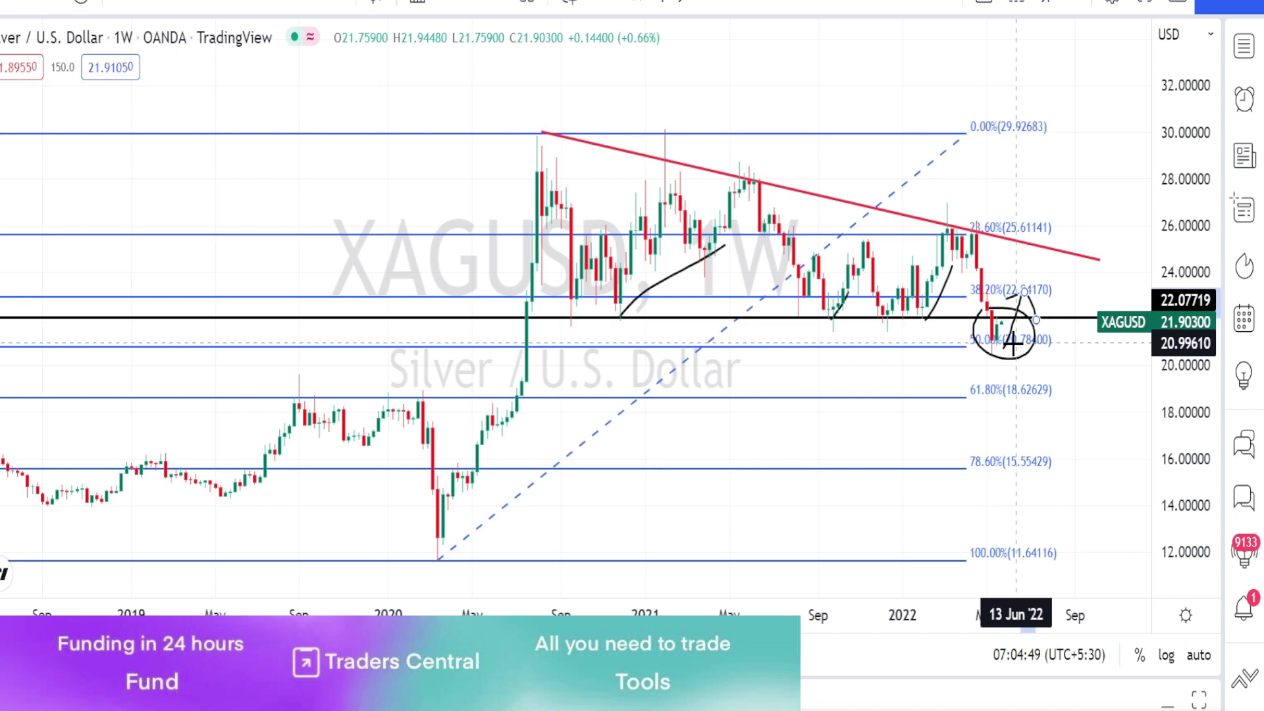
pyautogui.hotkey('ctrl', 'z')
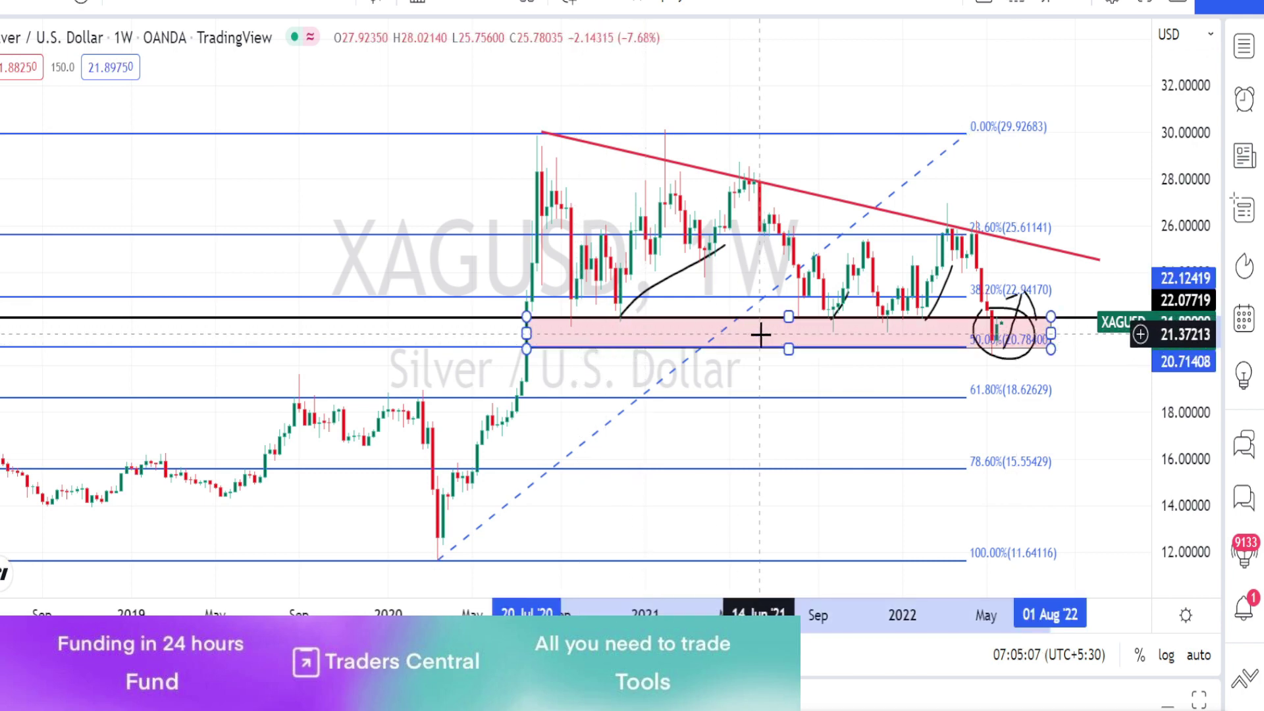
# Sketch price swinging through the pink zone and circle the price labels beside the latest candles.
pyautogui.click(1091, 349)
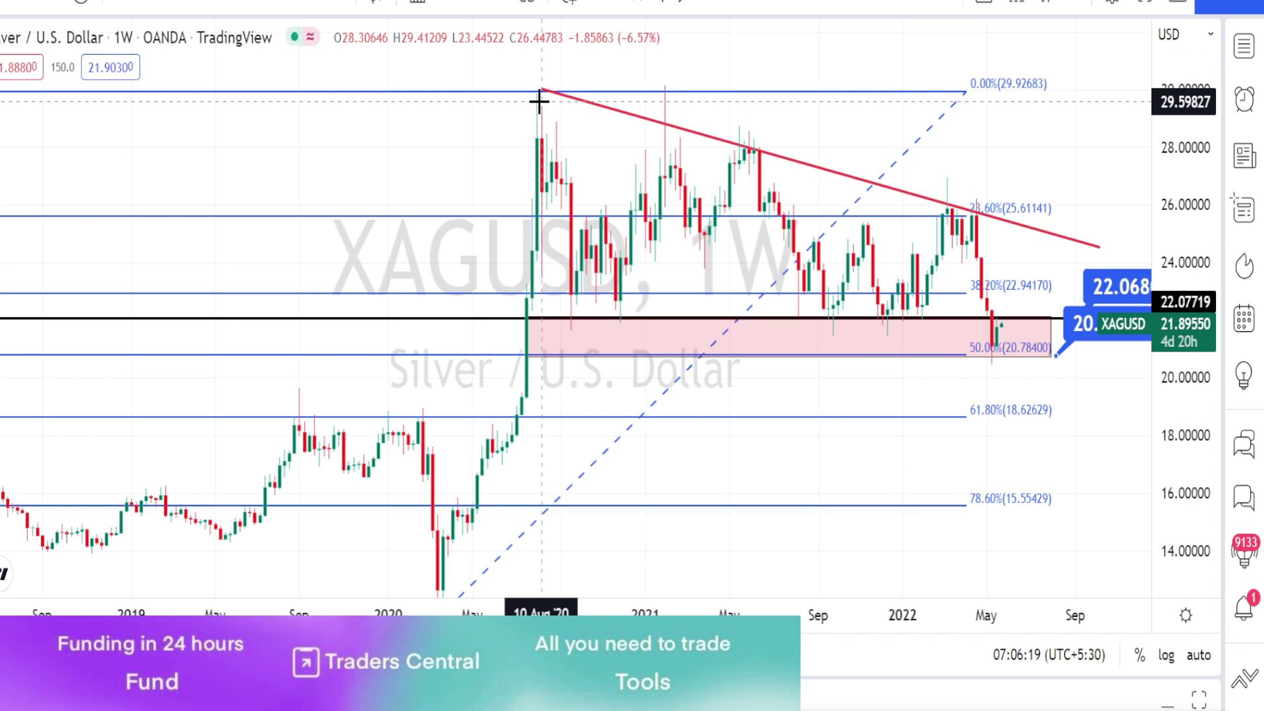
pyautogui.moveTo(539, 101)
pyautogui.mouseDown()
pyautogui.moveTo(564, 359)
pyautogui.moveTo(691, 132)
pyautogui.moveTo(751, 356)
pyautogui.moveTo(819, 203)
pyautogui.moveTo(877, 369)
pyautogui.moveTo(974, 200)
pyautogui.moveTo(992, 329)
pyautogui.moveTo(981, 361)
pyautogui.mouseUp()
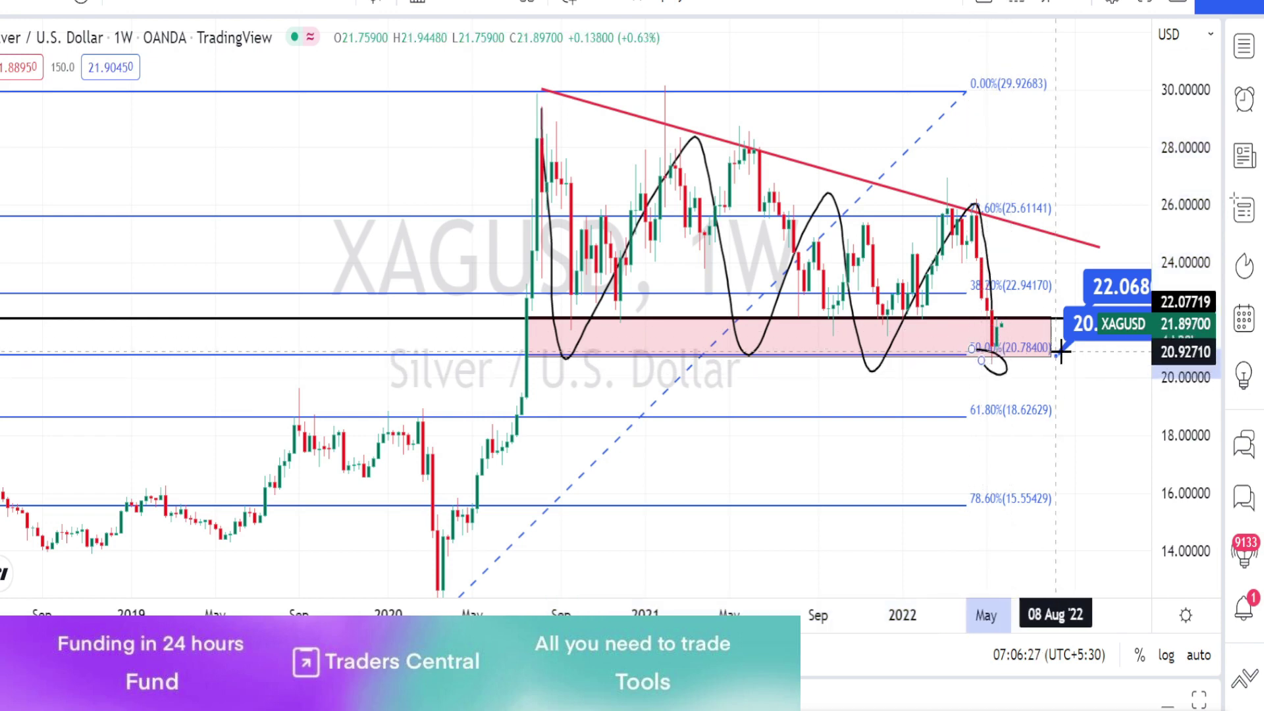
pyautogui.hscroll(2, 1101, 372)
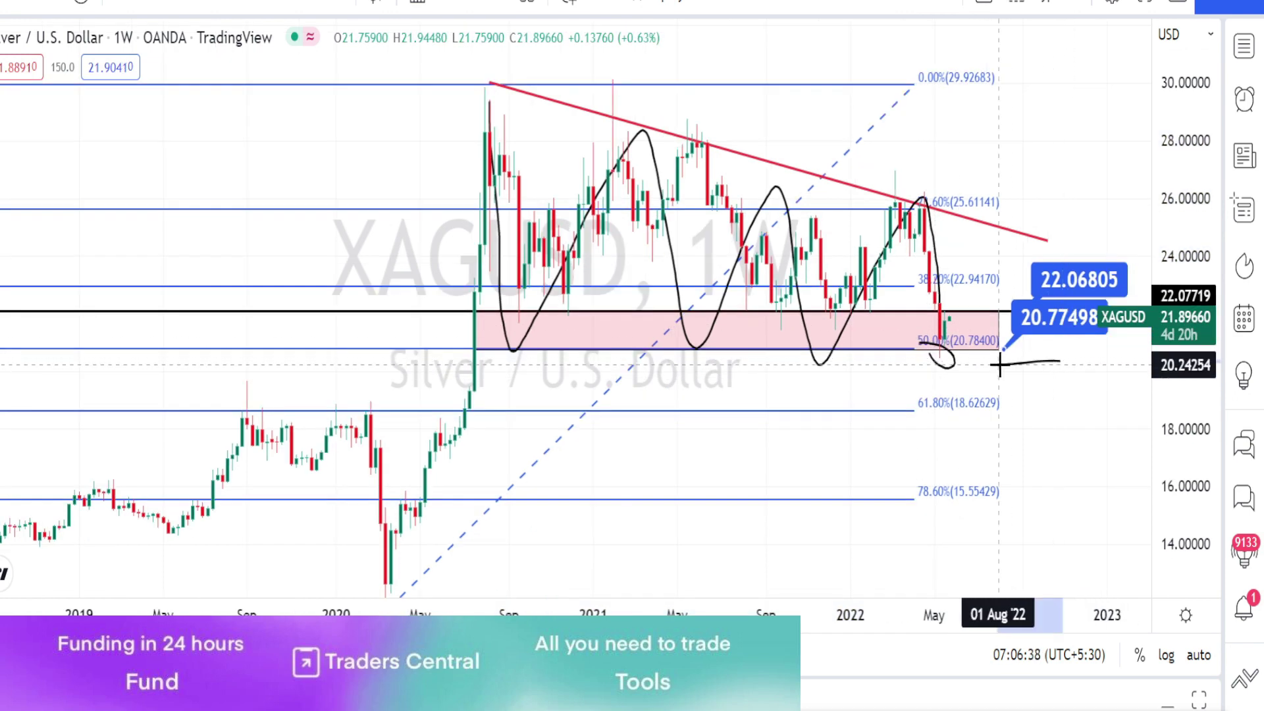
pyautogui.moveTo(1001, 360)
pyautogui.mouseDown()
pyautogui.moveTo(1010, 309)
pyautogui.moveTo(1086, 346)
pyautogui.moveTo(1056, 358)
pyautogui.mouseUp()
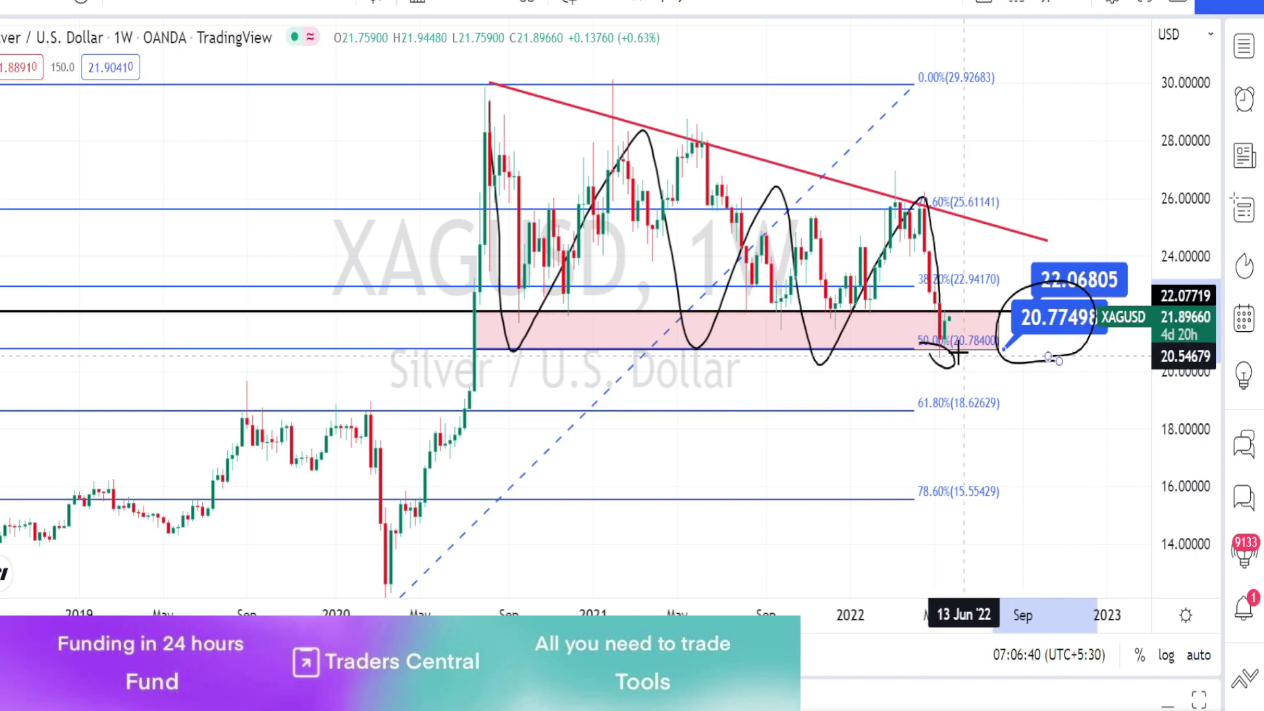
# Project a path from the recent low to the red trendline, mark its 2022 touch, and arc around the labels.
pyautogui.moveTo(951, 360)
pyautogui.mouseDown()
pyautogui.moveTo(1012, 229)
pyautogui.moveTo(989, 238)
pyautogui.moveTo(1018, 262)
pyautogui.mouseUp()
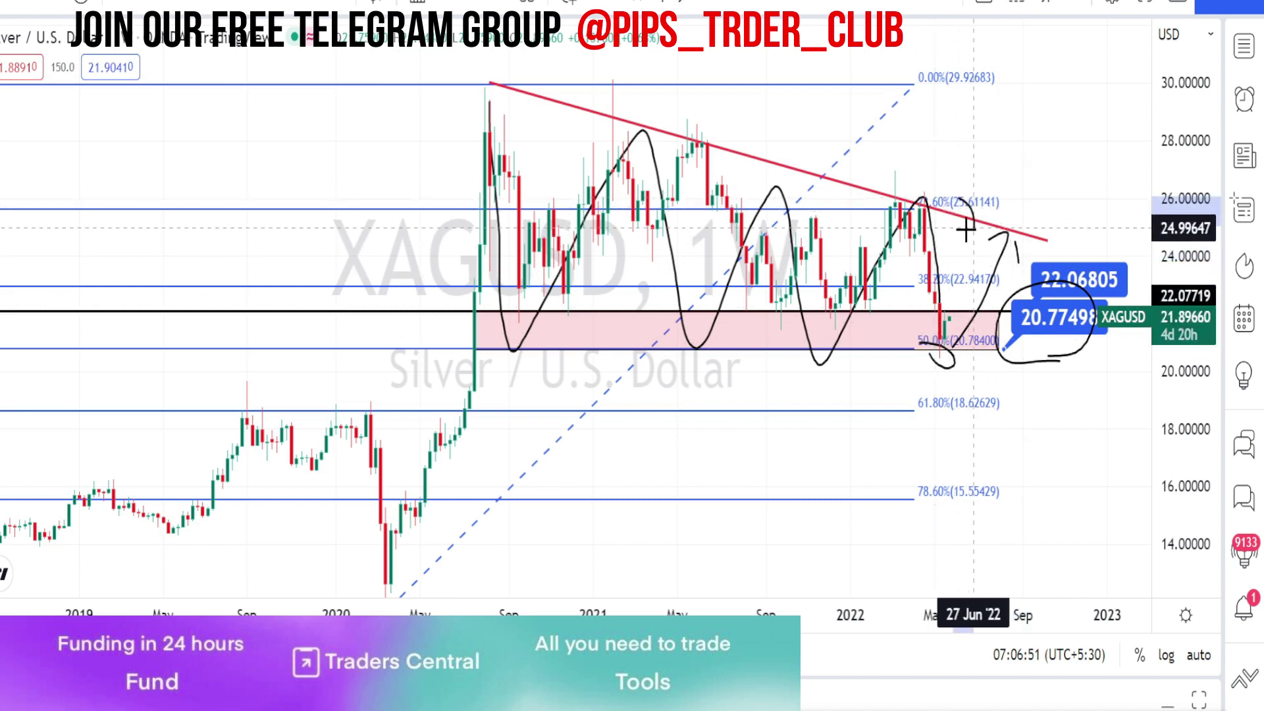
pyautogui.moveTo(963, 218)
pyautogui.mouseDown()
pyautogui.moveTo(940, 197)
pyautogui.moveTo(899, 198)
pyautogui.moveTo(873, 178)
pyautogui.moveTo(882, 177)
pyautogui.mouseUp()
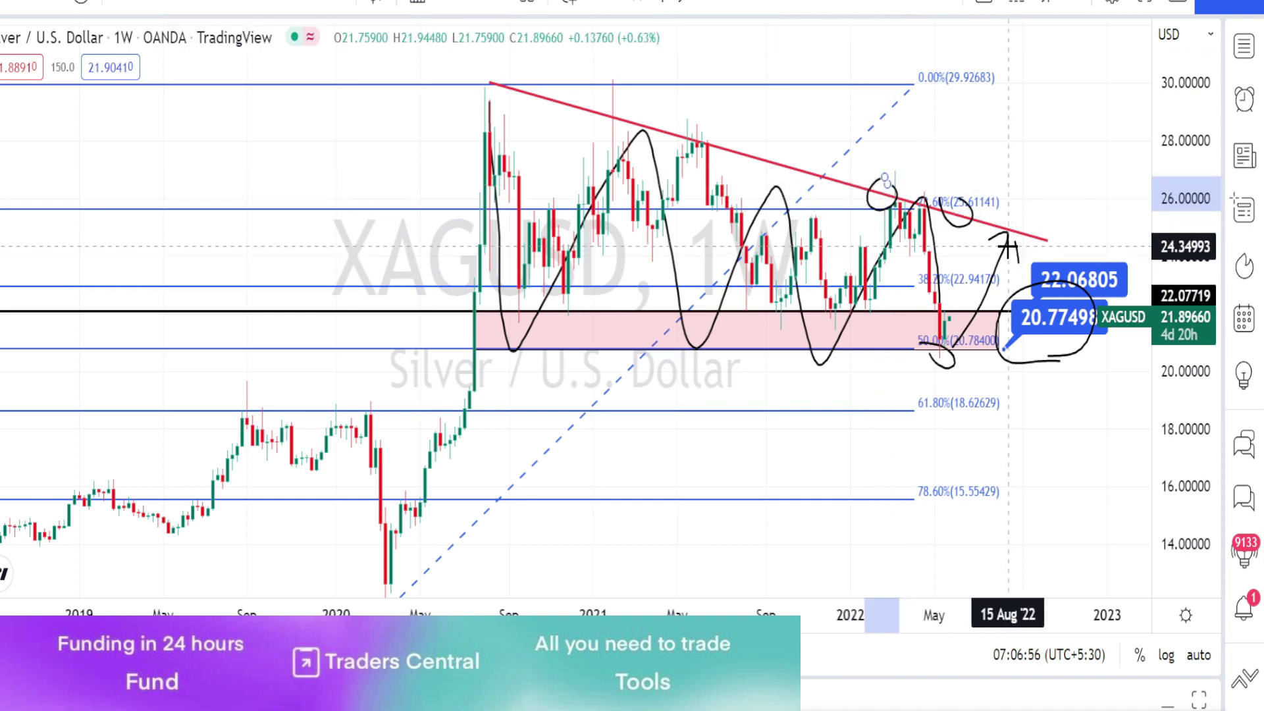
pyautogui.moveTo(1019, 343)
pyautogui.mouseDown()
pyautogui.moveTo(1018, 359)
pyautogui.moveTo(998, 353)
pyautogui.moveTo(1029, 349)
pyautogui.moveTo(1039, 303)
pyautogui.mouseUp()
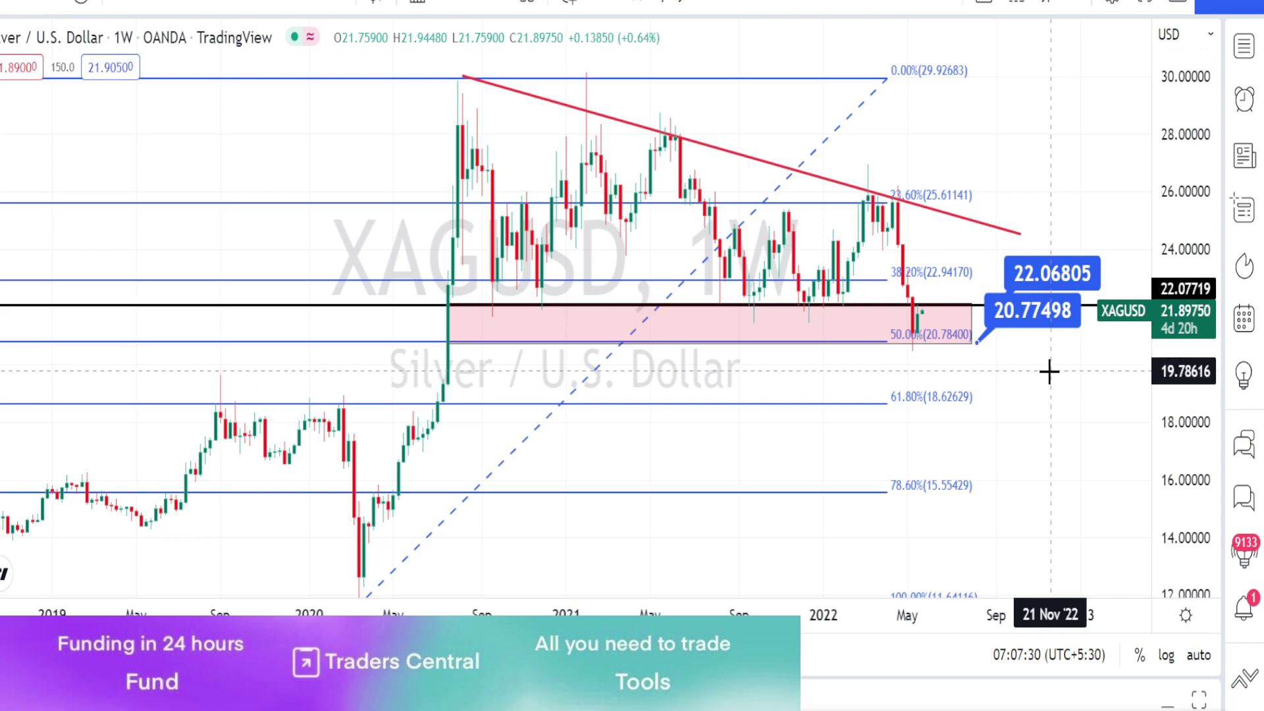
pyautogui.moveTo(1048, 369)
pyautogui.mouseDown()
pyautogui.moveTo(974, 323)
pyautogui.moveTo(1062, 229)
pyautogui.moveTo(1096, 303)
pyautogui.moveTo(1033, 353)
pyautogui.mouseUp()
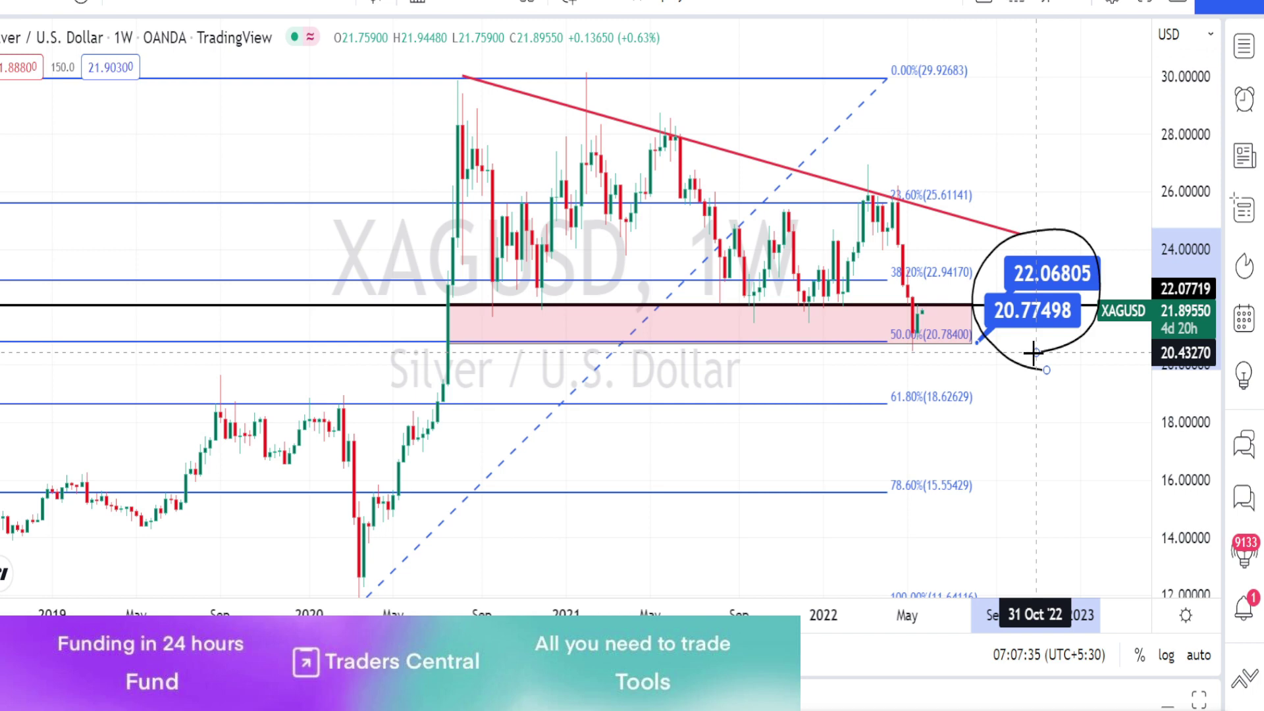
# Circle the latest price labels, the 61.8% Fib level, the early-2020 area and the late-2019 peak.
pyautogui.moveTo(1034, 353); pyautogui.dragTo(1035, 353)
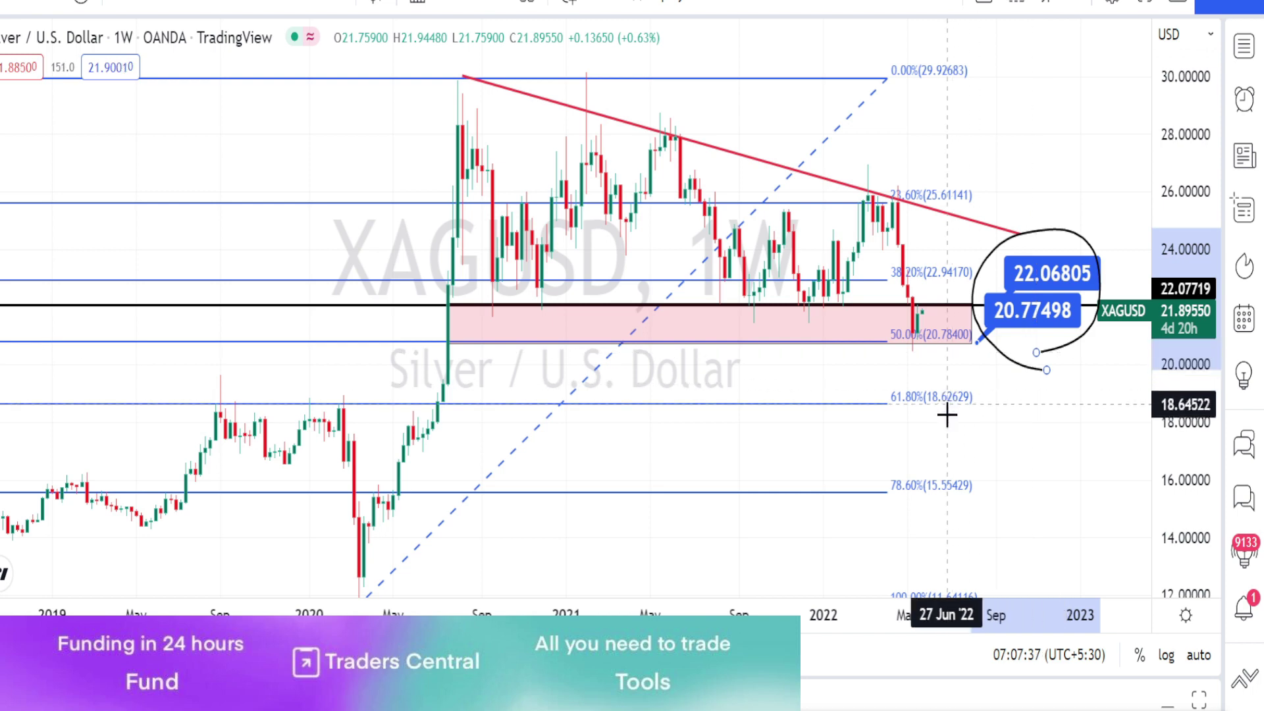
pyautogui.click(961, 431)
pyautogui.moveTo(961, 431)
pyautogui.mouseDown()
pyautogui.moveTo(882, 375)
pyautogui.moveTo(1005, 395)
pyautogui.moveTo(968, 446)
pyautogui.mouseUp()
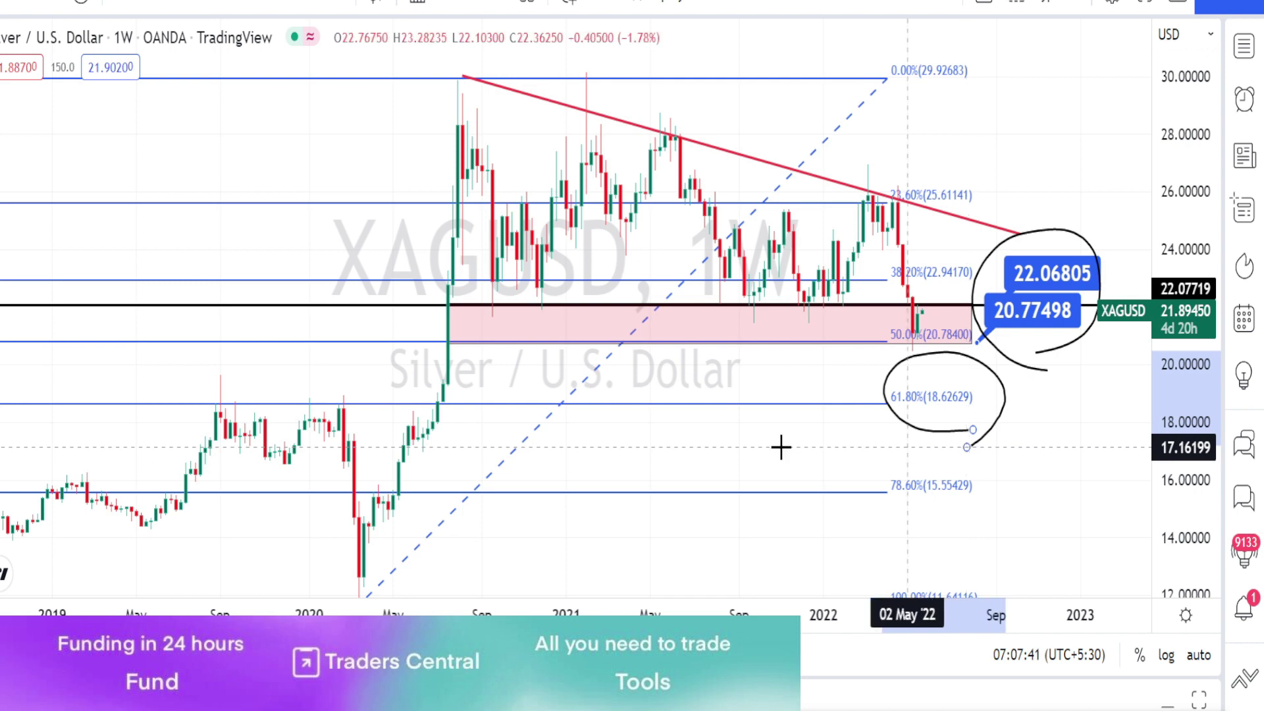
pyautogui.moveTo(333, 410)
pyautogui.mouseDown()
pyautogui.moveTo(394, 390)
pyautogui.moveTo(364, 358)
pyautogui.mouseUp()
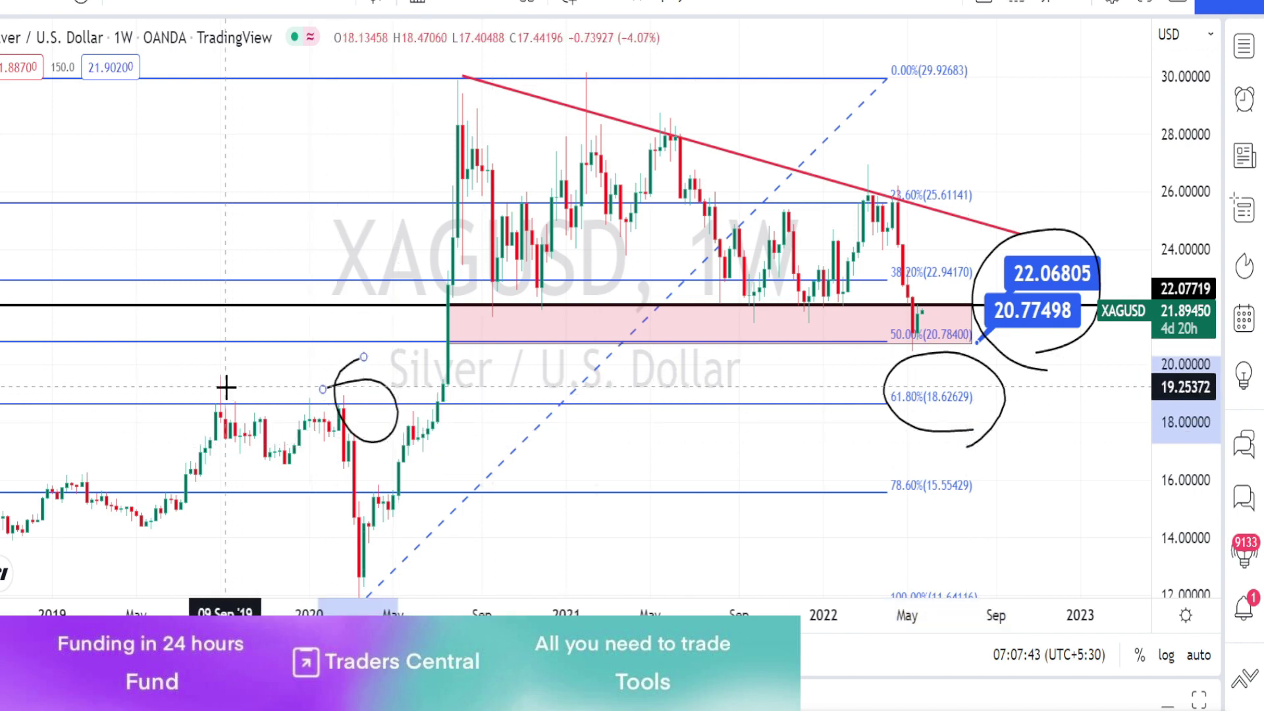
pyautogui.moveTo(227, 389)
pyautogui.mouseDown()
pyautogui.moveTo(218, 428)
pyautogui.moveTo(235, 378)
pyautogui.mouseUp()
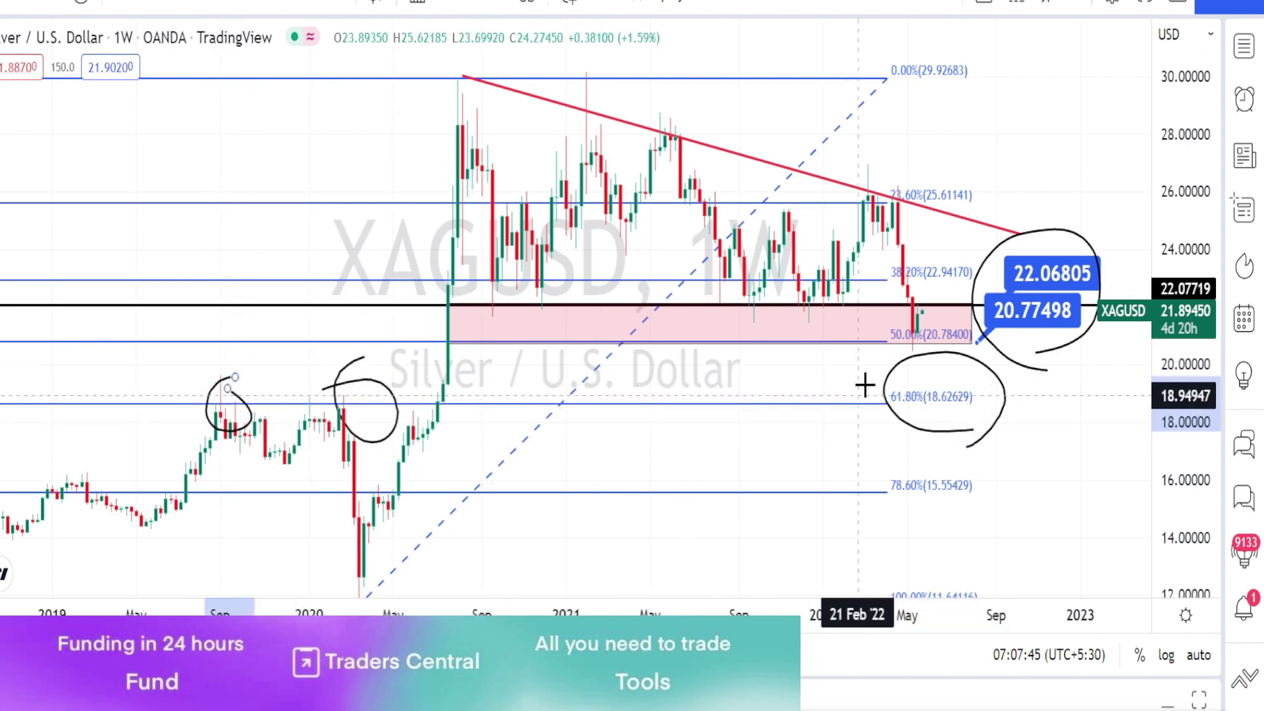
# Sketch a drop to 61.8%, circle the 23.6% top with an up-arrow, and bracket levels down to 15.56.
pyautogui.moveTo(882, 342)
pyautogui.mouseDown()
pyautogui.moveTo(883, 388)
pyautogui.moveTo(898, 366)
pyautogui.mouseUp()
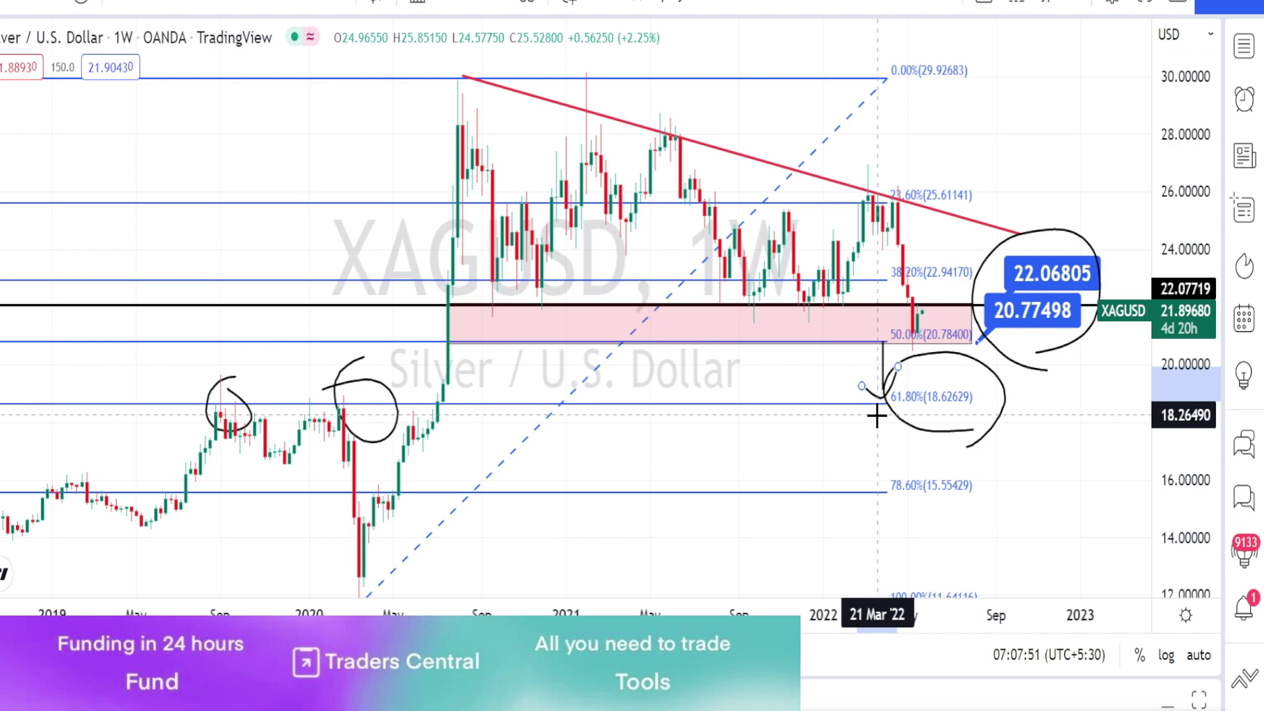
pyautogui.moveTo(932, 221)
pyautogui.mouseDown()
pyautogui.moveTo(863, 188)
pyautogui.moveTo(977, 177)
pyautogui.mouseUp()
pyautogui.moveTo(973, 221); pyautogui.dragTo(976, 218)
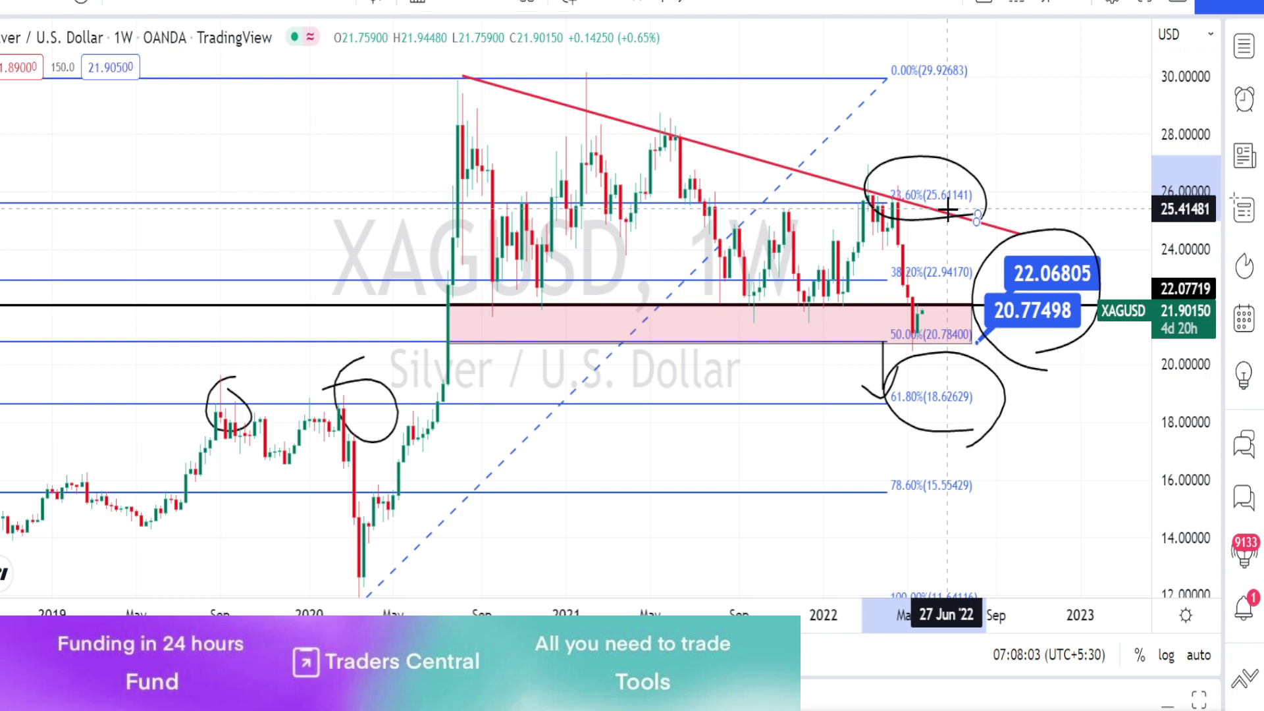
pyautogui.moveTo(991, 217)
pyautogui.mouseDown()
pyautogui.moveTo(1006, 129)
pyautogui.moveTo(1030, 172)
pyautogui.mouseUp()
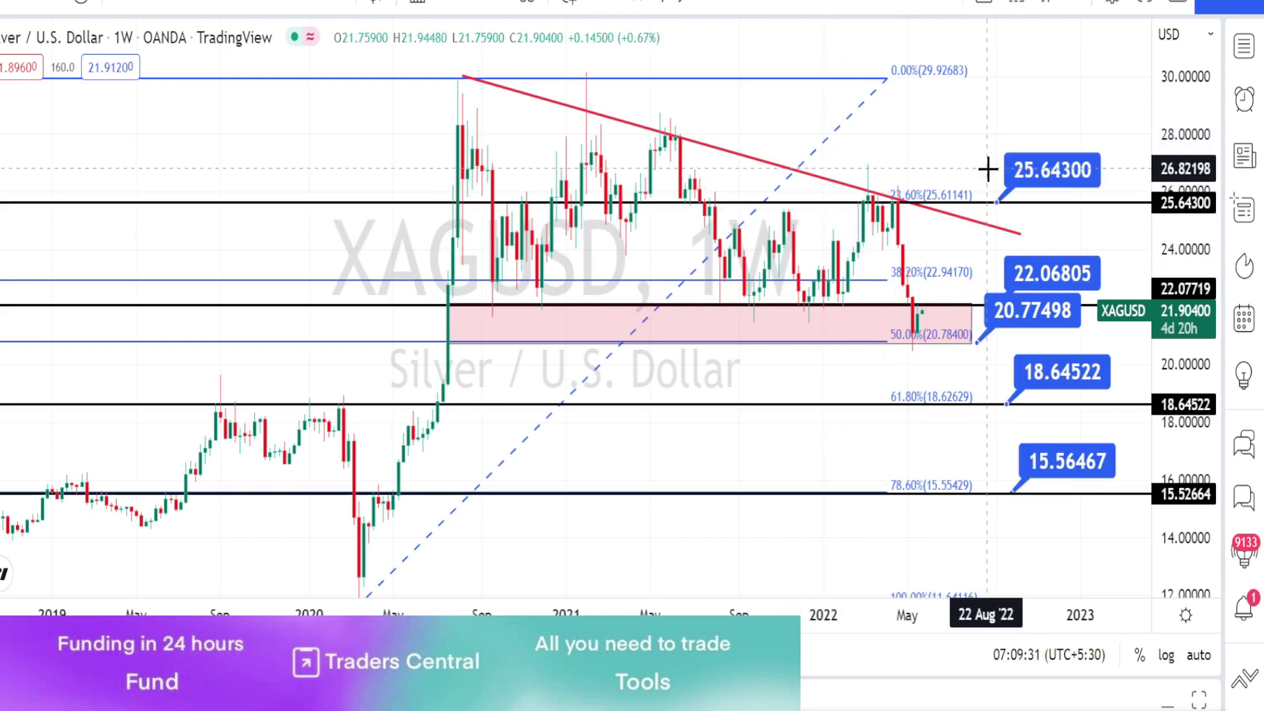
pyautogui.moveTo(989, 172); pyautogui.dragTo(992, 322)
pyautogui.moveTo(995, 436); pyautogui.dragTo(1001, 495)
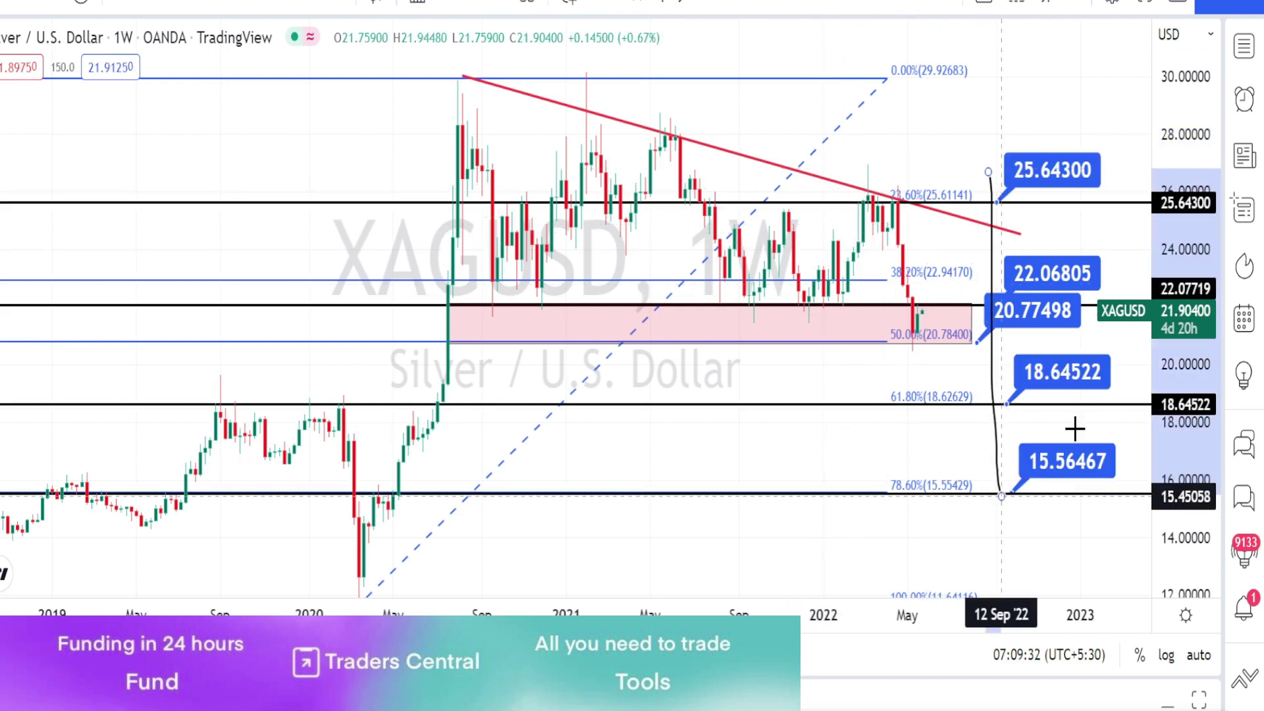
# Draw a second vertical bracket, circle the latest candles near 50% and trace past swings into the zone.
pyautogui.moveTo(1112, 164); pyautogui.dragTo(1105, 513)
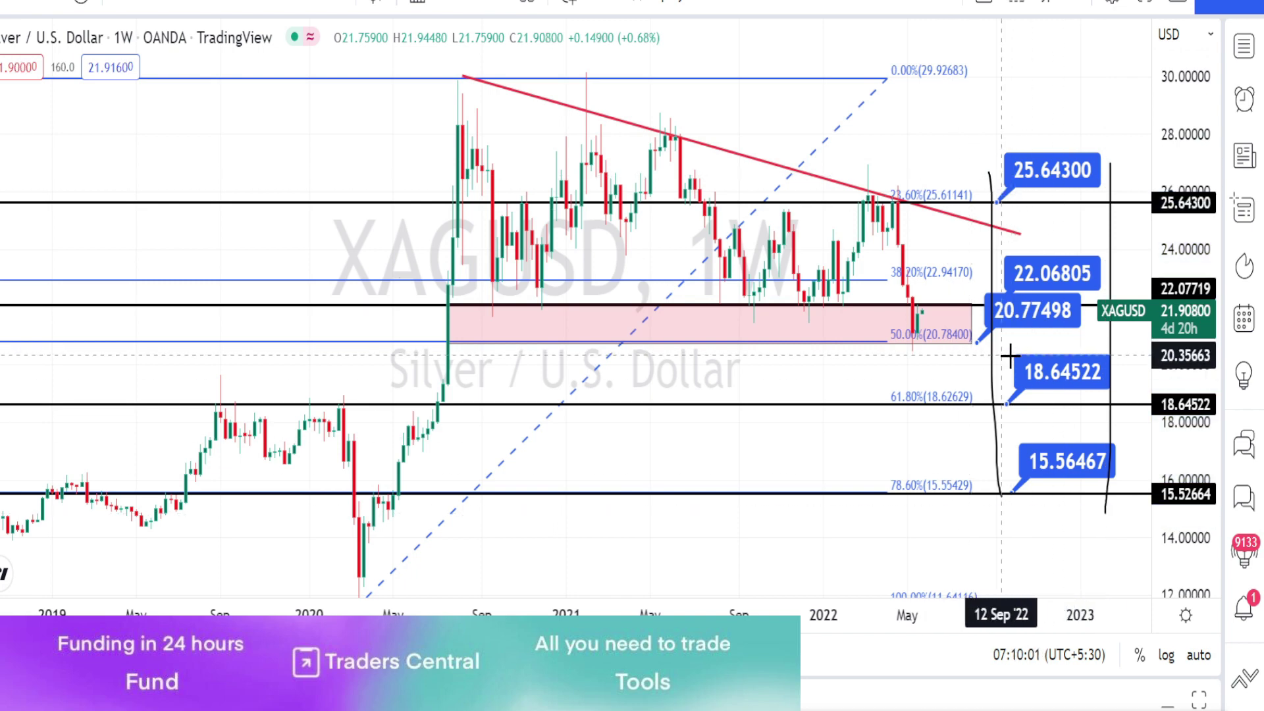
pyautogui.moveTo(931, 360)
pyautogui.mouseDown()
pyautogui.moveTo(879, 329)
pyautogui.moveTo(970, 336)
pyautogui.moveTo(962, 359)
pyautogui.mouseUp()
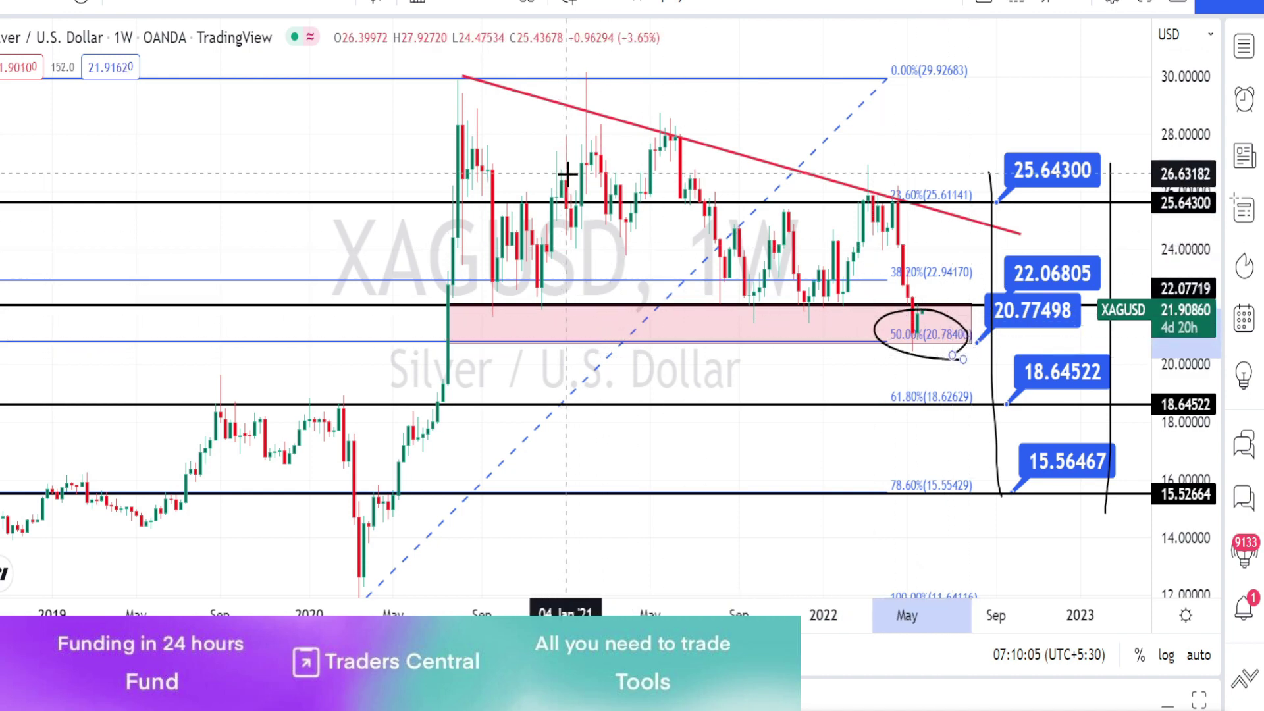
pyautogui.moveTo(597, 160)
pyautogui.mouseDown()
pyautogui.moveTo(670, 310)
pyautogui.moveTo(776, 324)
pyautogui.moveTo(869, 230)
pyautogui.mouseUp()
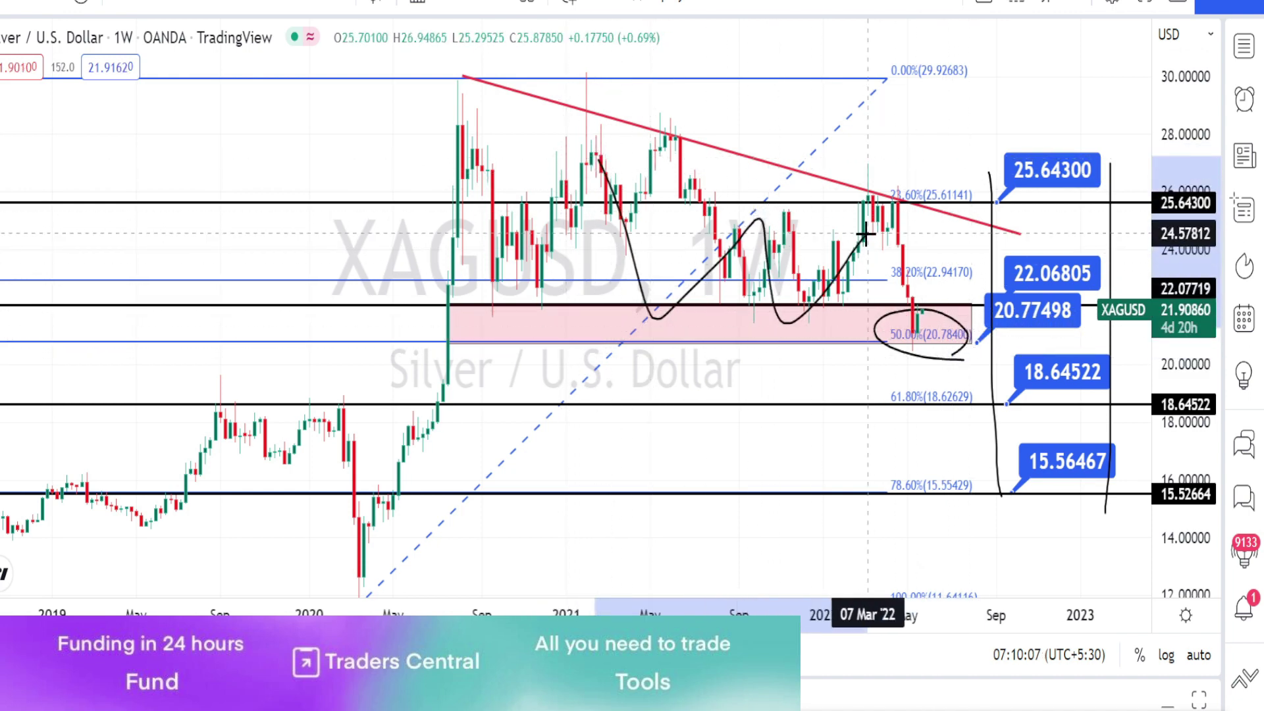
# Sketch a path below the pink zone, circle 18.64522, and draw a 4h downtrend line from April's peak.
pyautogui.moveTo(845, 332)
pyautogui.mouseDown()
pyautogui.moveTo(867, 398)
pyautogui.moveTo(847, 408)
pyautogui.moveTo(880, 409)
pyautogui.moveTo(879, 378)
pyautogui.mouseUp()
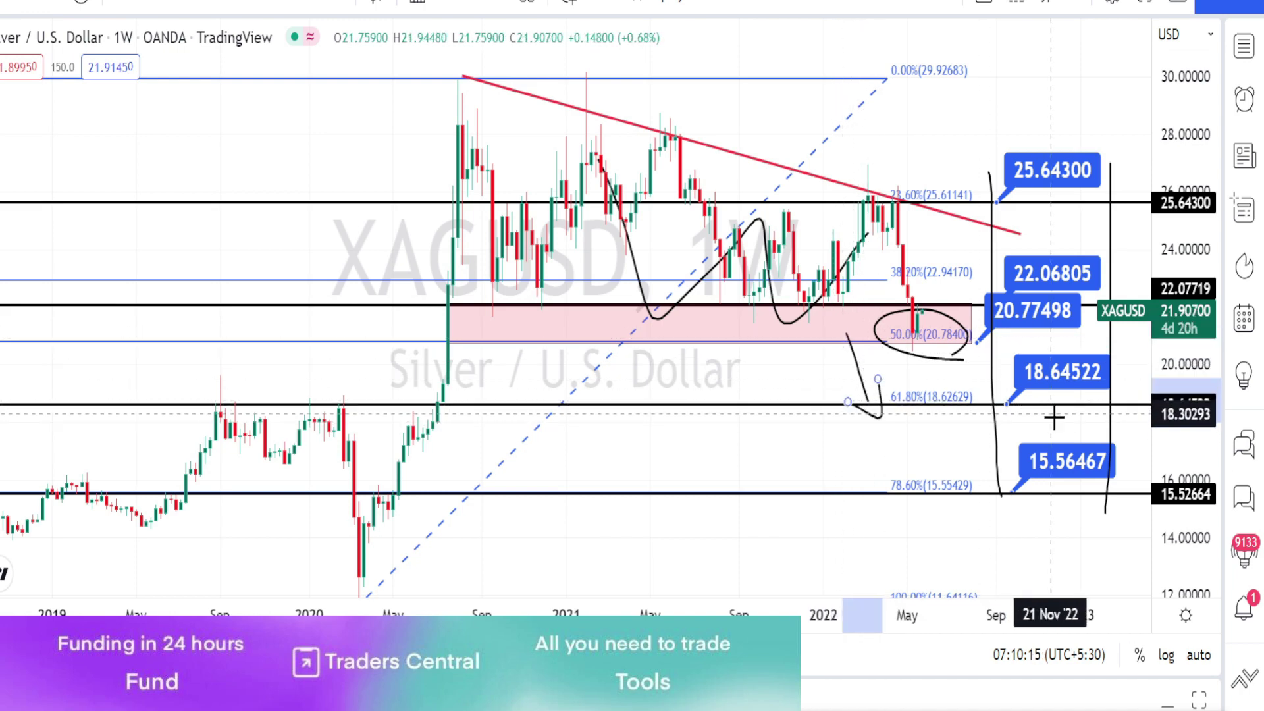
pyautogui.moveTo(1049, 417)
pyautogui.mouseDown()
pyautogui.moveTo(1003, 347)
pyautogui.moveTo(1084, 393)
pyautogui.mouseUp()
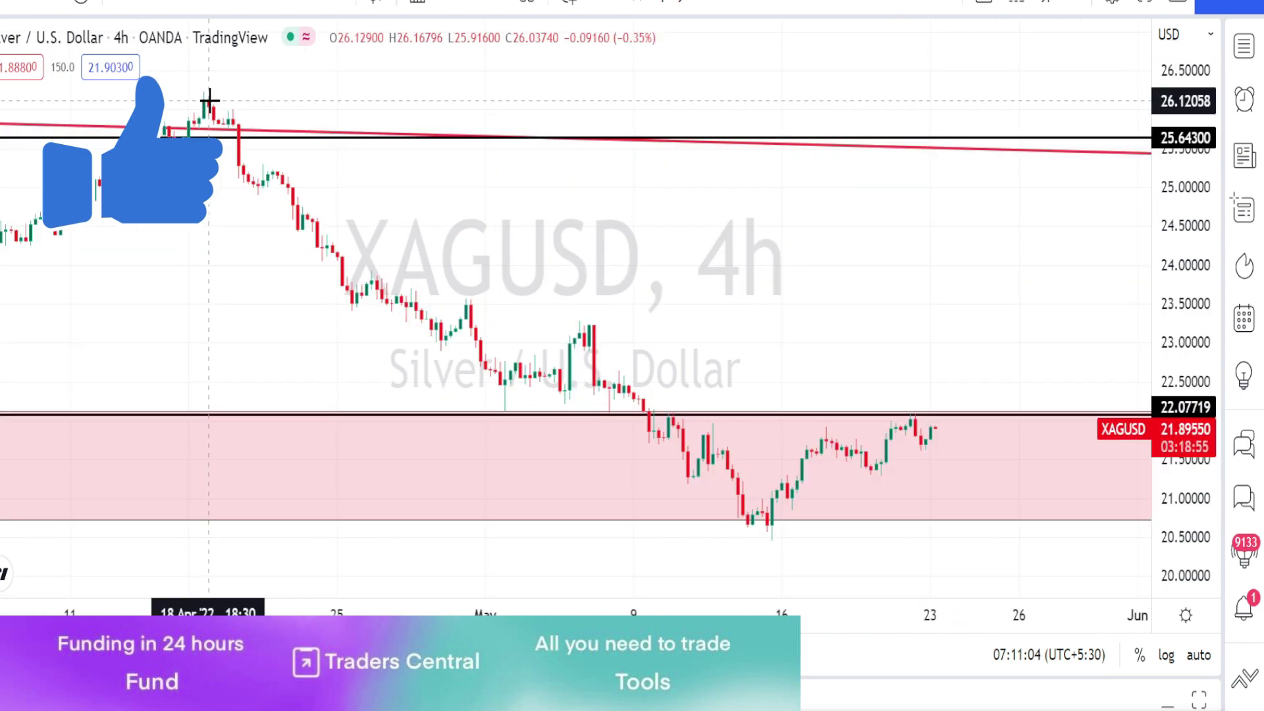
pyautogui.moveTo(209, 100)
pyautogui.mouseDown()
pyautogui.moveTo(400, 183)
pyautogui.moveTo(724, 381)
pyautogui.moveTo(820, 463)
pyautogui.moveTo(936, 523)
pyautogui.mouseUp()
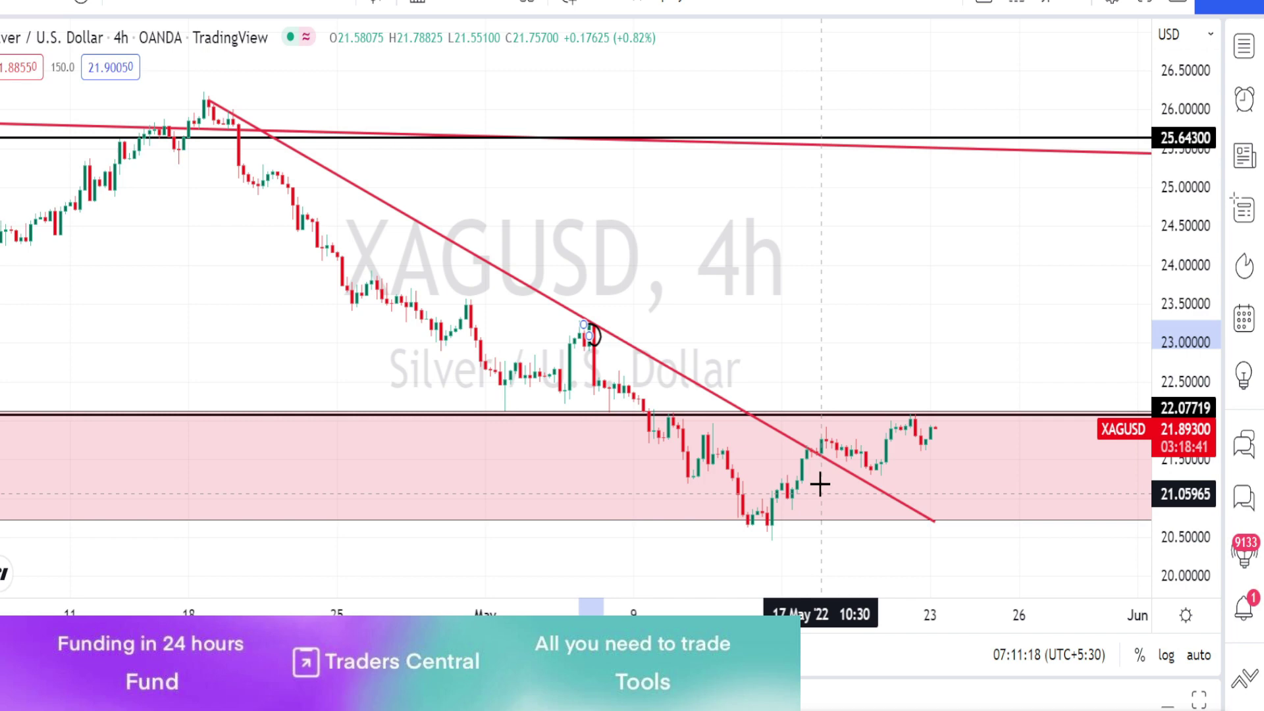
# Draw a rising trendline from the mid-May low and circle the breakout, latest candles, 22.06055 and 20.70721.
pyautogui.moveTo(811, 440); pyautogui.dragTo(808, 442)
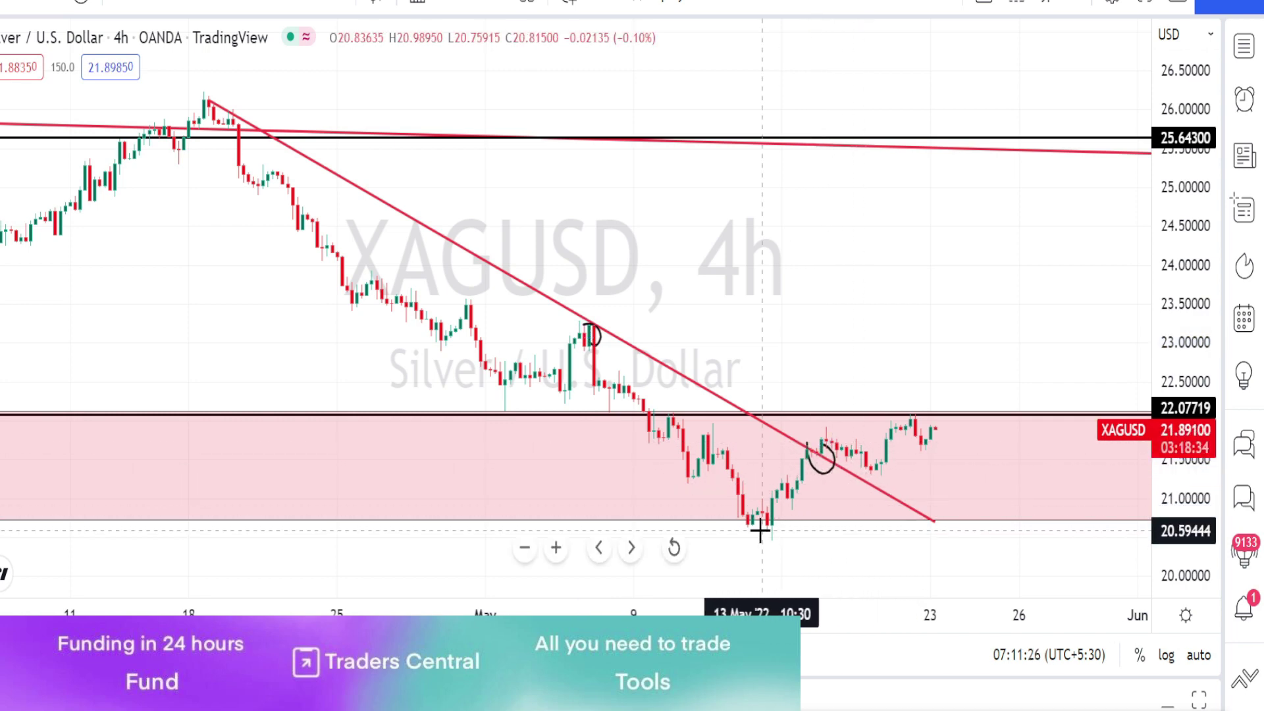
pyautogui.moveTo(761, 530); pyautogui.dragTo(1137, 360)
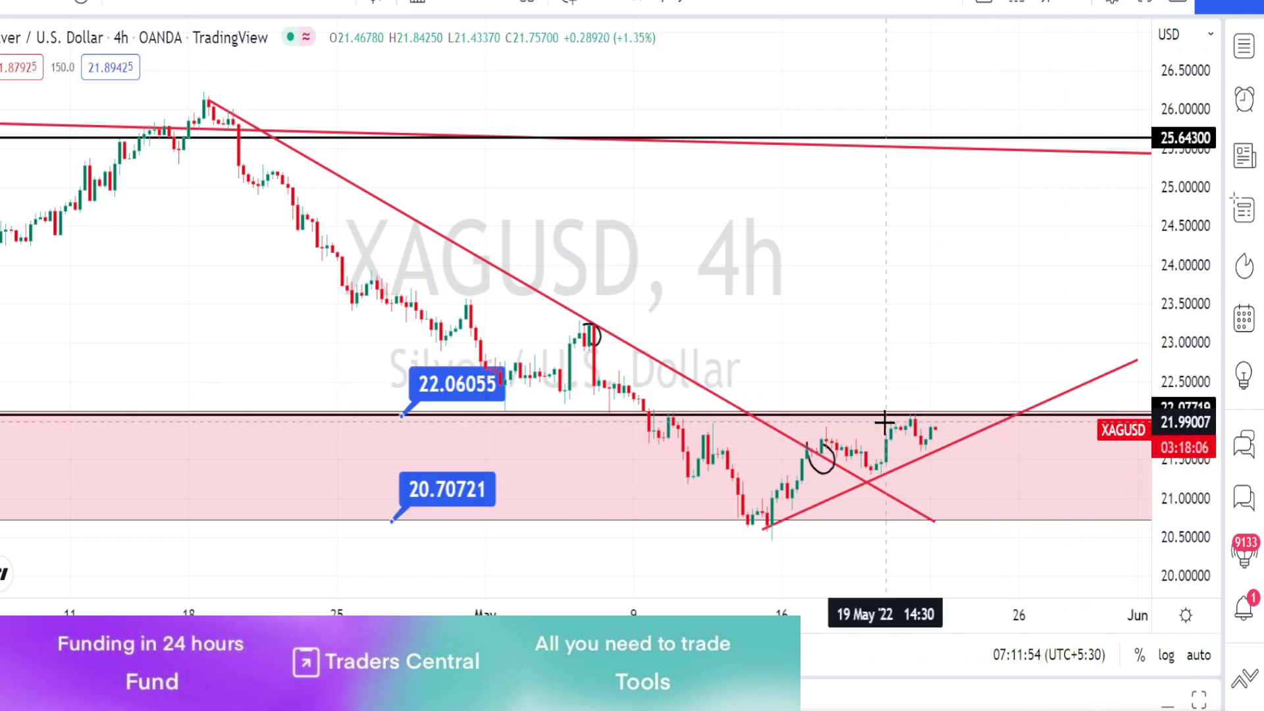
pyautogui.moveTo(922, 412)
pyautogui.mouseDown()
pyautogui.moveTo(965, 441)
pyautogui.moveTo(925, 535)
pyautogui.moveTo(880, 406)
pyautogui.mouseUp()
pyautogui.moveTo(493, 372)
pyautogui.mouseDown()
pyautogui.moveTo(391, 405)
pyautogui.moveTo(478, 430)
pyautogui.mouseUp()
pyautogui.moveTo(404, 459)
pyautogui.mouseDown()
pyautogui.moveTo(494, 476)
pyautogui.moveTo(418, 531)
pyautogui.moveTo(402, 497)
pyautogui.mouseUp()
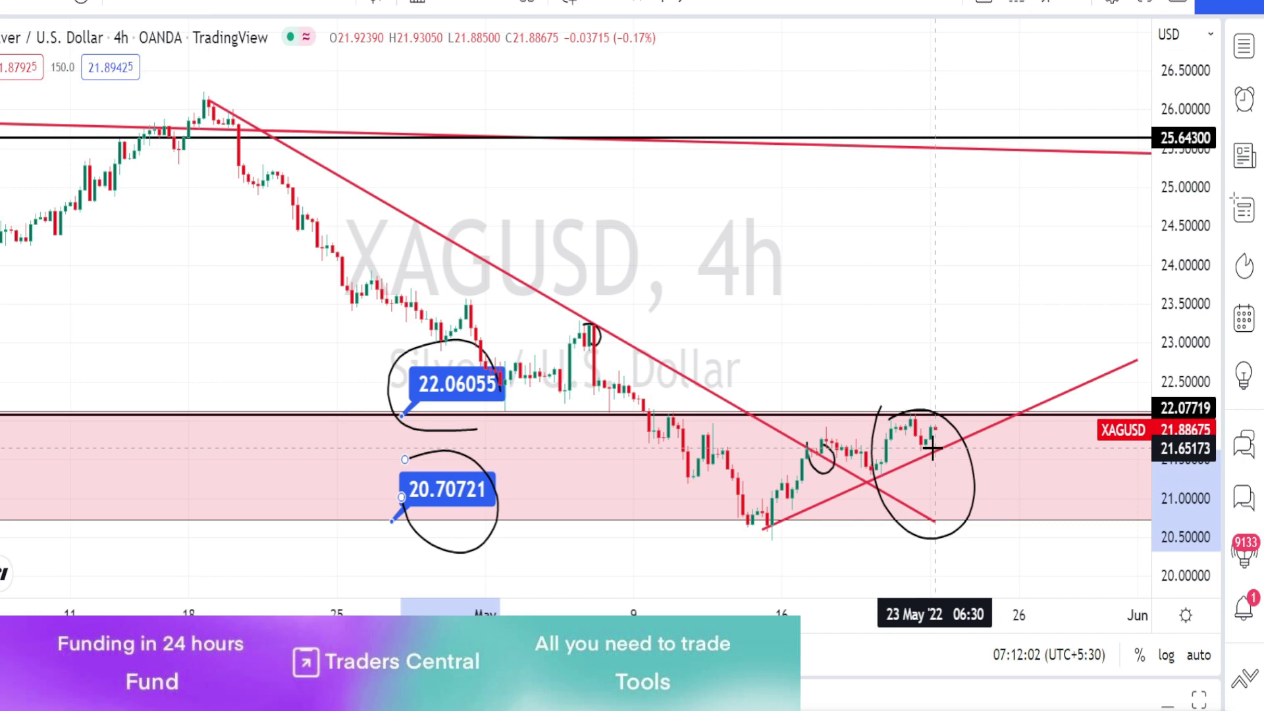
# Sketch projected up and down moves from the latest candles, with an arrowhead on the drop.
pyautogui.moveTo(937, 443)
pyautogui.mouseDown()
pyautogui.moveTo(959, 378)
pyautogui.moveTo(1049, 403)
pyautogui.moveTo(1083, 375)
pyautogui.moveTo(1120, 249)
pyautogui.mouseUp()
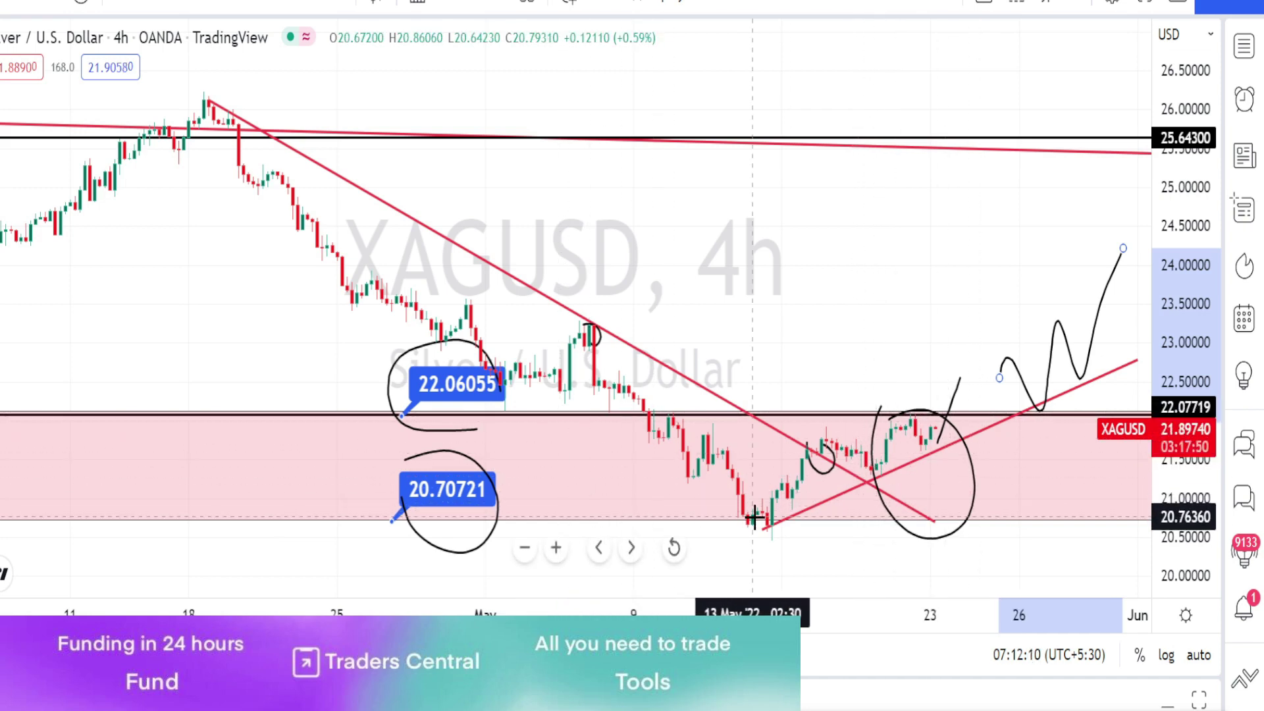
pyautogui.moveTo(946, 454); pyautogui.dragTo(956, 570)
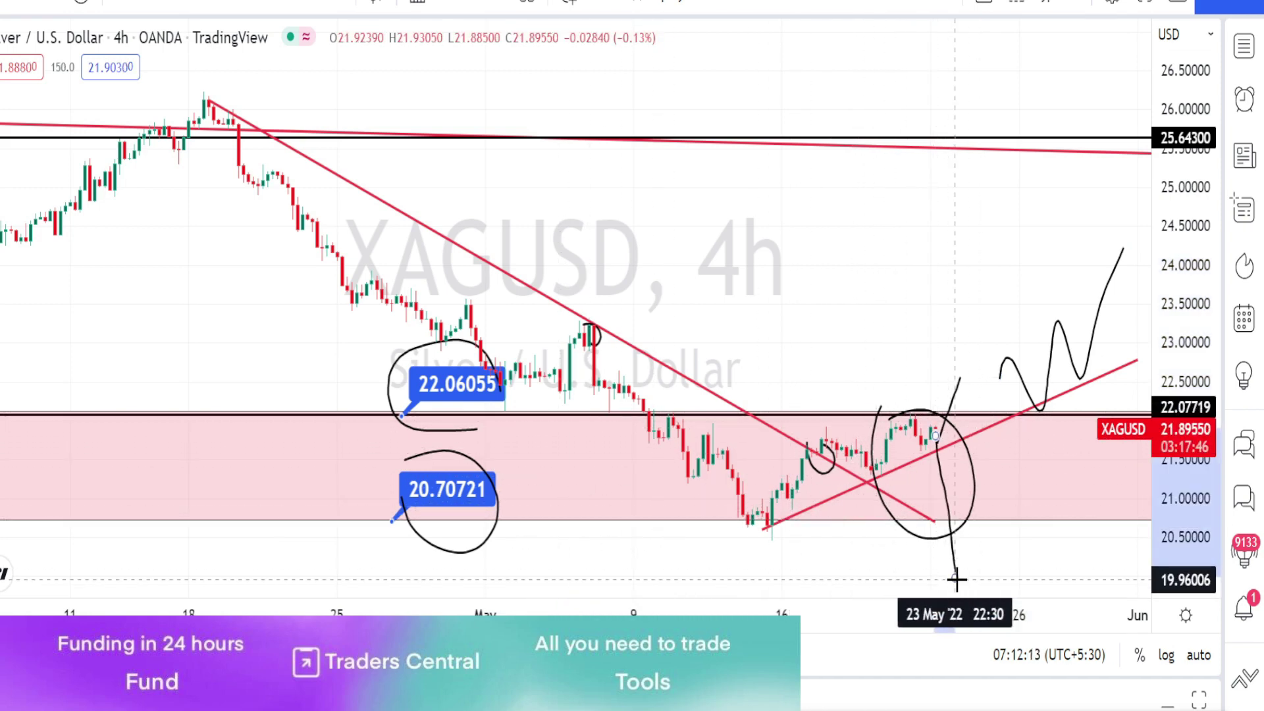
pyautogui.moveTo(937, 444)
pyautogui.mouseDown()
pyautogui.moveTo(966, 585)
pyautogui.moveTo(989, 500)
pyautogui.mouseUp()
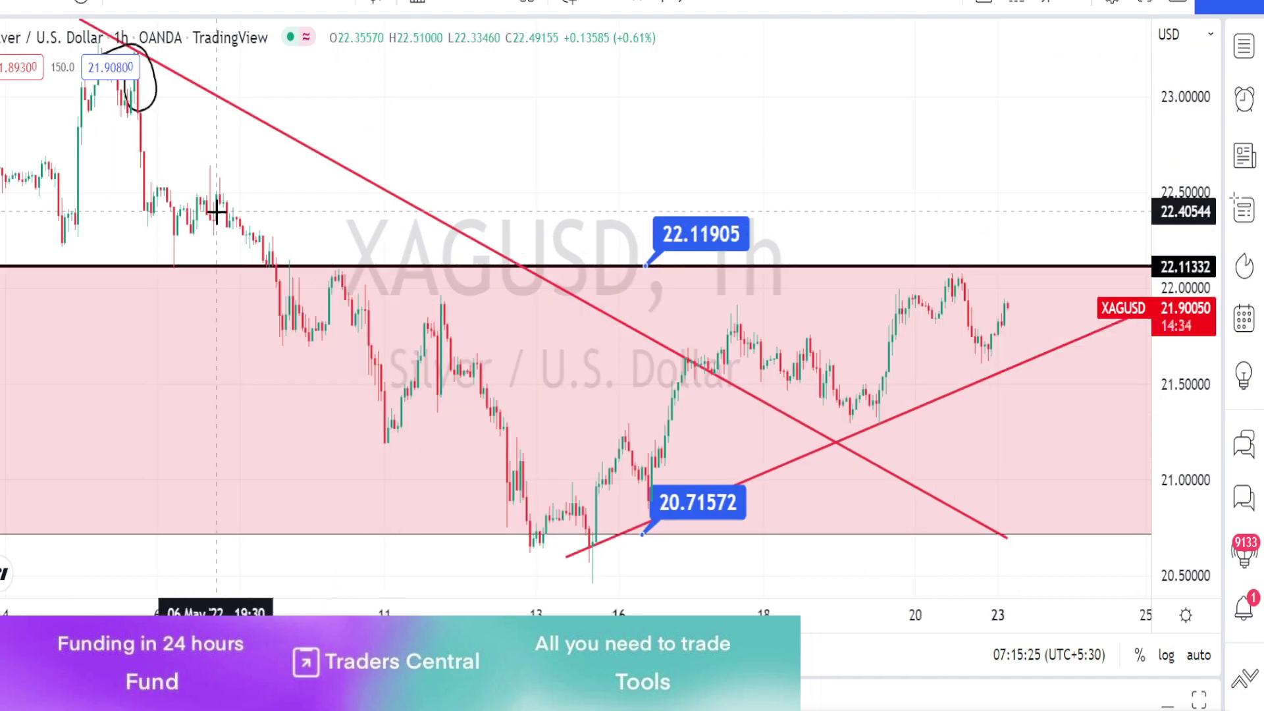
# Trace the falling channel on the 1h chart, mark the 13 May bottom, circle 20.71572 and the trendline bounce.
pyautogui.moveTo(217, 196); pyautogui.dragTo(527, 514)
pyautogui.moveTo(338, 381); pyautogui.dragTo(530, 534)
pyautogui.moveTo(527, 451)
pyautogui.mouseDown()
pyautogui.moveTo(552, 545)
pyautogui.moveTo(495, 559)
pyautogui.mouseUp()
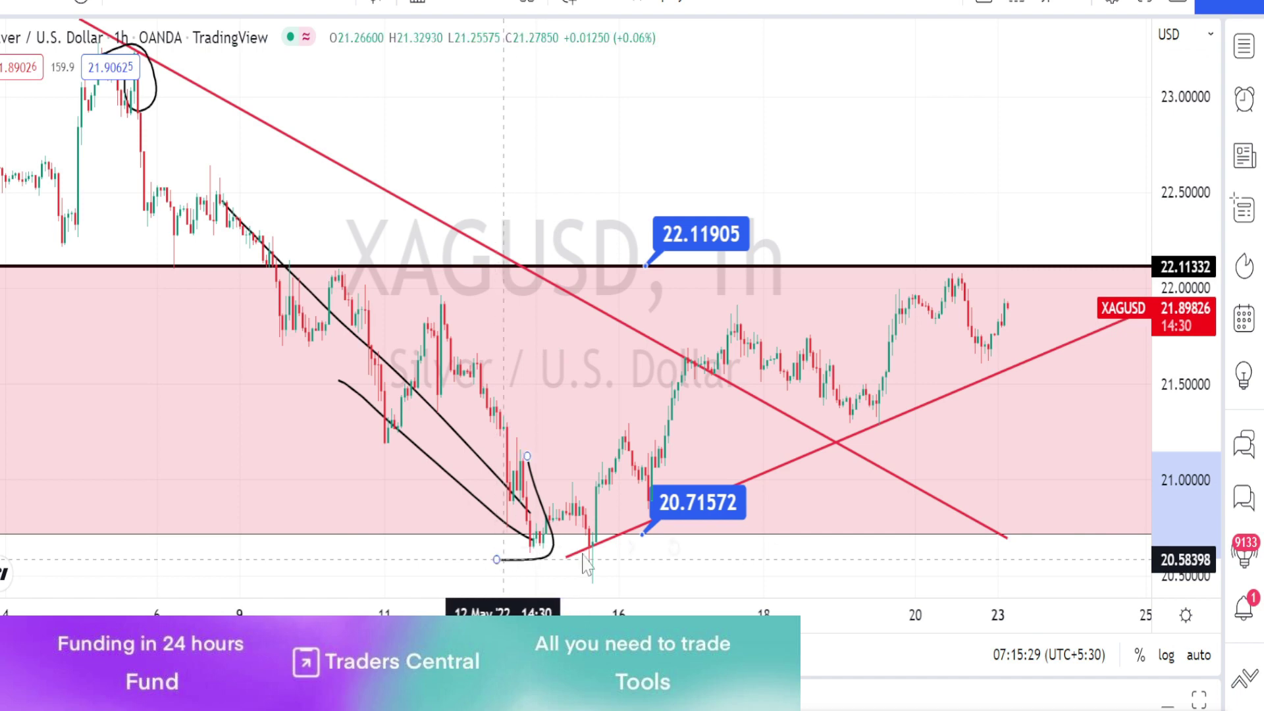
pyautogui.moveTo(714, 541)
pyautogui.mouseDown()
pyautogui.moveTo(629, 527)
pyautogui.moveTo(734, 548)
pyautogui.mouseUp()
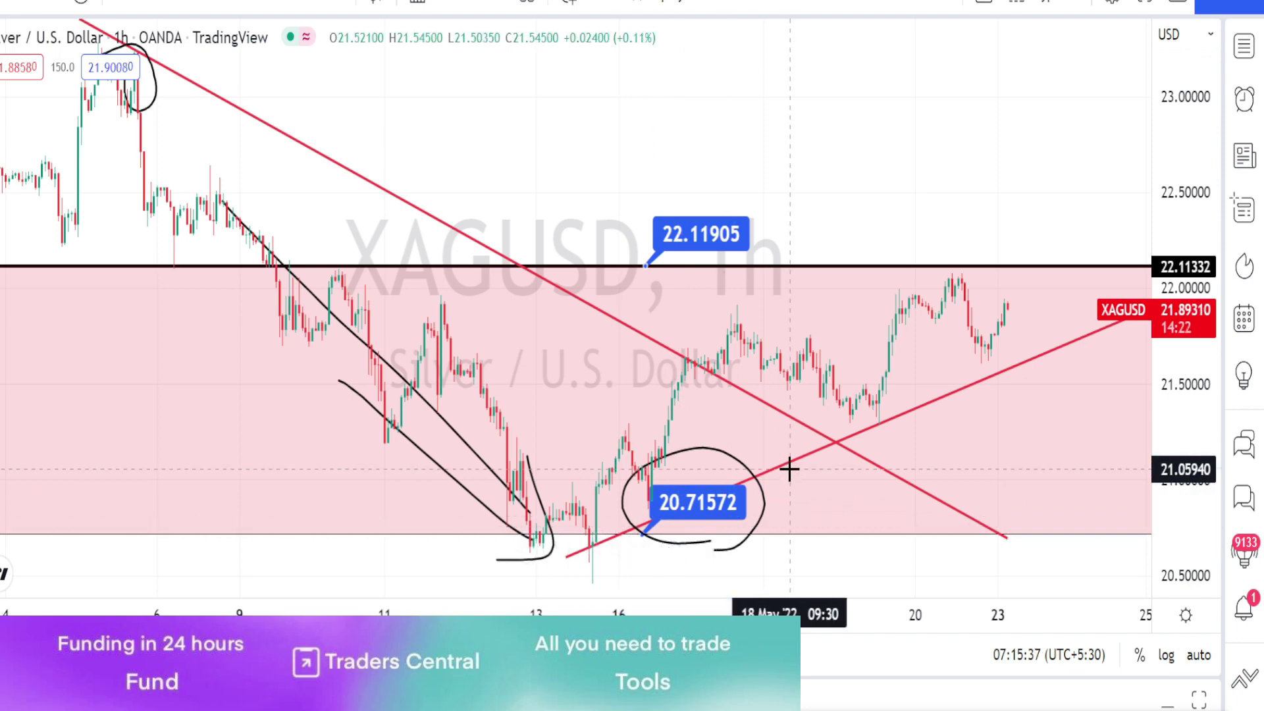
pyautogui.moveTo(790, 464)
pyautogui.mouseDown()
pyautogui.moveTo(828, 456)
pyautogui.moveTo(898, 391)
pyautogui.mouseUp()
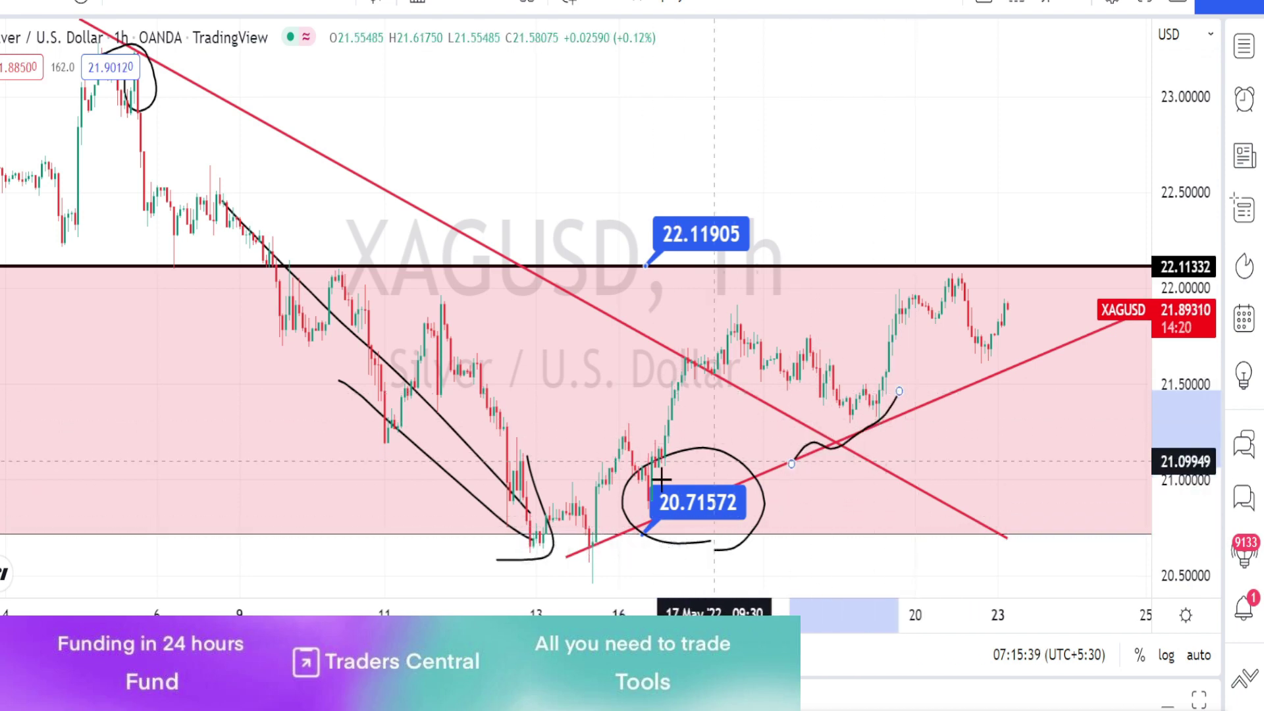
# Sketch the rally path and sideways waves, with an up-arrow at 22.11905 and a drop below 20.71572.
pyautogui.moveTo(593, 527)
pyautogui.mouseDown()
pyautogui.moveTo(739, 338)
pyautogui.moveTo(860, 409)
pyautogui.moveTo(875, 407)
pyautogui.moveTo(953, 282)
pyautogui.moveTo(998, 361)
pyautogui.moveTo(1041, 285)
pyautogui.moveTo(1063, 346)
pyautogui.moveTo(1081, 291)
pyautogui.moveTo(1098, 303)
pyautogui.mouseUp()
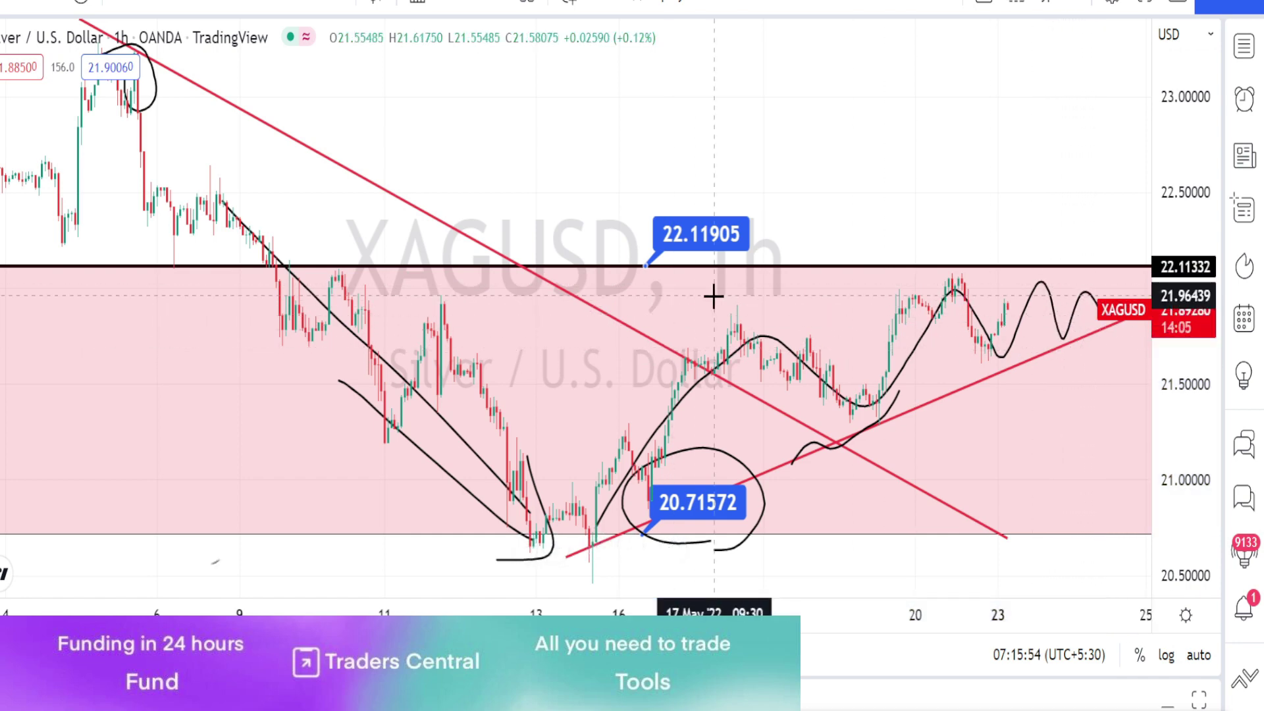
pyautogui.moveTo(707, 296)
pyautogui.mouseDown()
pyautogui.moveTo(726, 187)
pyautogui.moveTo(745, 253)
pyautogui.moveTo(710, 296)
pyautogui.mouseUp()
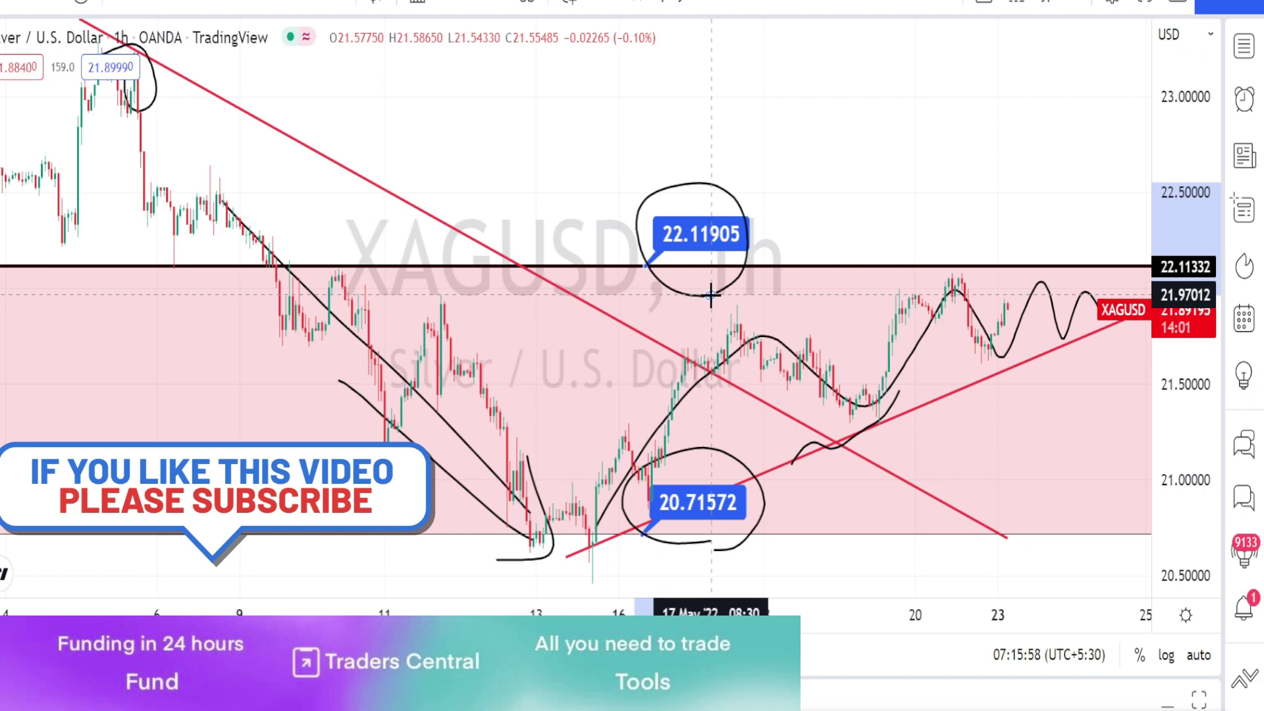
pyautogui.moveTo(1047, 262)
pyautogui.mouseDown()
pyautogui.moveTo(1049, 181)
pyautogui.moveTo(1024, 211)
pyautogui.moveTo(1045, 194)
pyautogui.moveTo(1071, 236)
pyautogui.mouseUp()
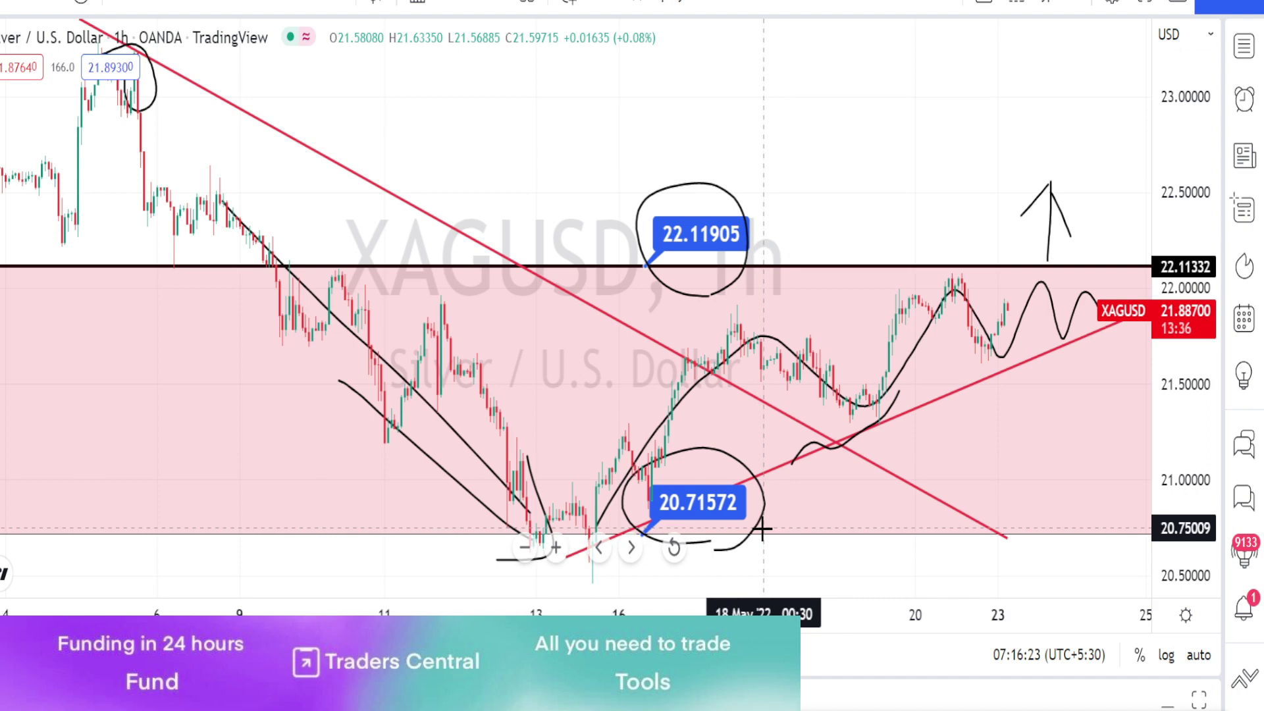
pyautogui.moveTo(670, 469)
pyautogui.mouseDown()
pyautogui.moveTo(701, 463)
pyautogui.moveTo(736, 555)
pyautogui.moveTo(713, 552)
pyautogui.mouseUp()
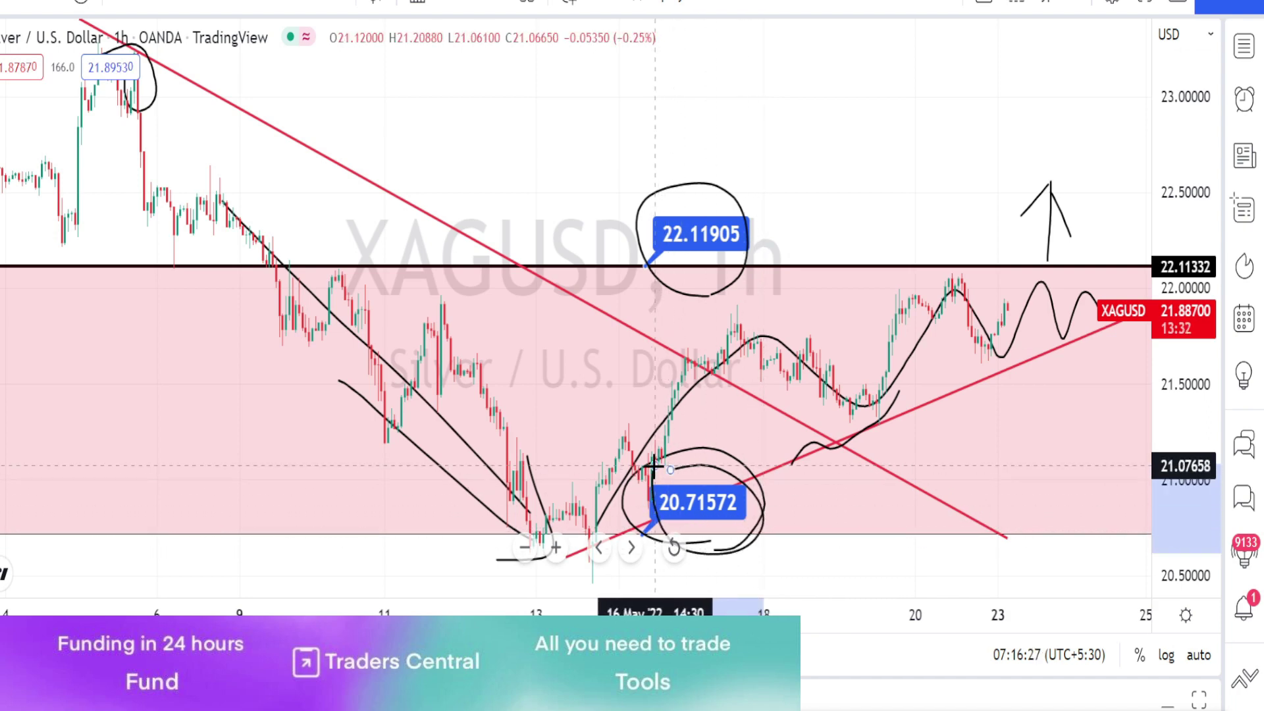
pyautogui.moveTo(1067, 533)
pyautogui.mouseDown()
pyautogui.moveTo(1078, 583)
pyautogui.moveTo(1093, 554)
pyautogui.mouseUp()
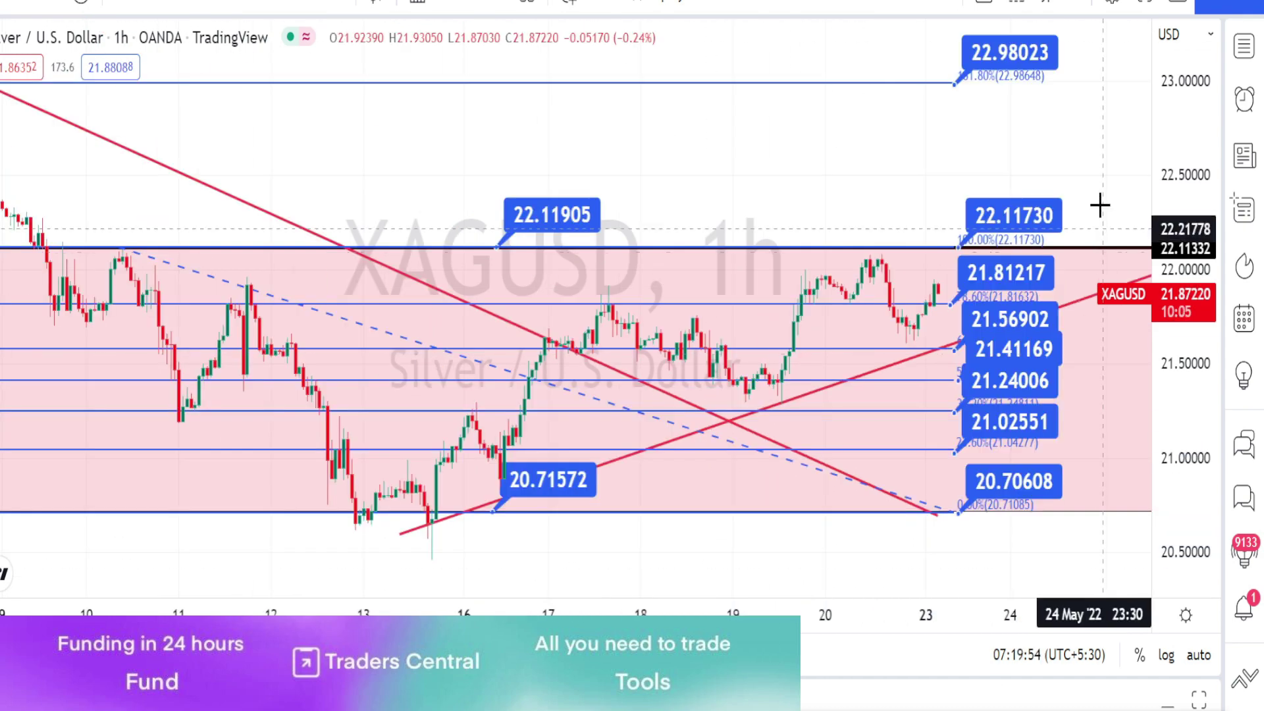
# Bracket the Fibonacci levels with two vertical lines and sketch a looping projected price path.
pyautogui.moveTo(1075, 193); pyautogui.dragTo(1083, 510)
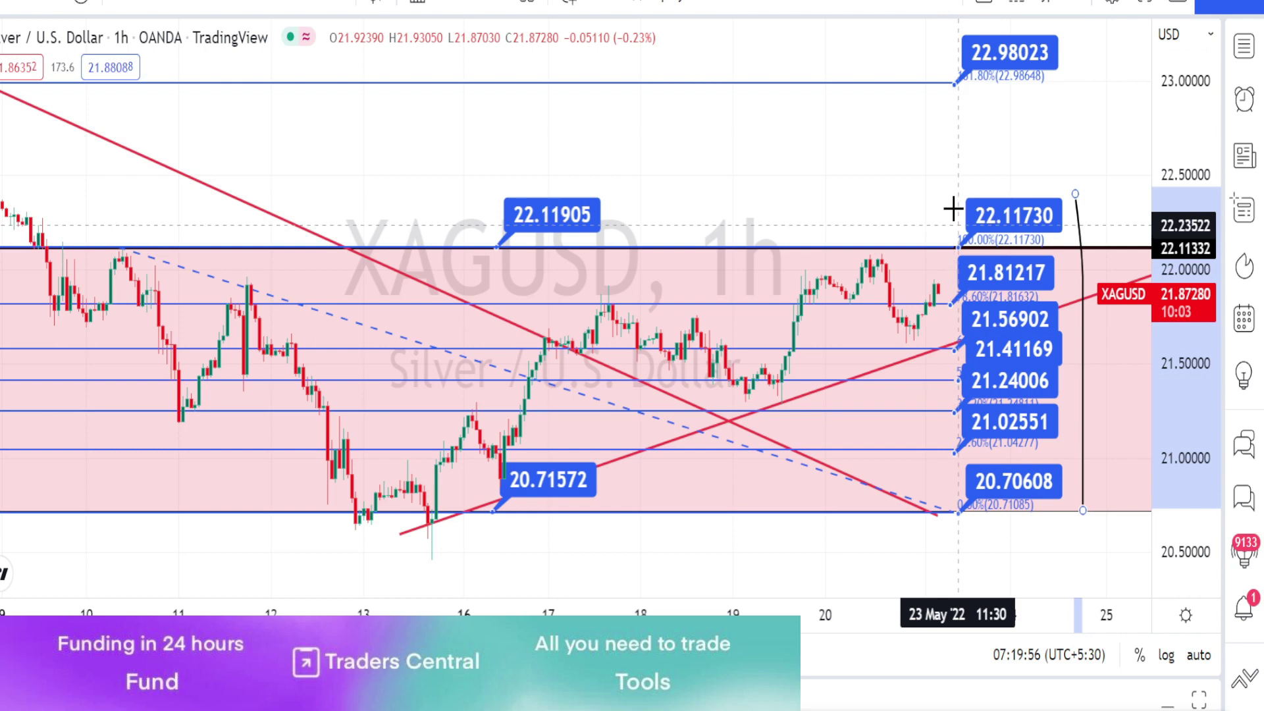
pyautogui.moveTo(941, 108); pyautogui.dragTo(954, 523)
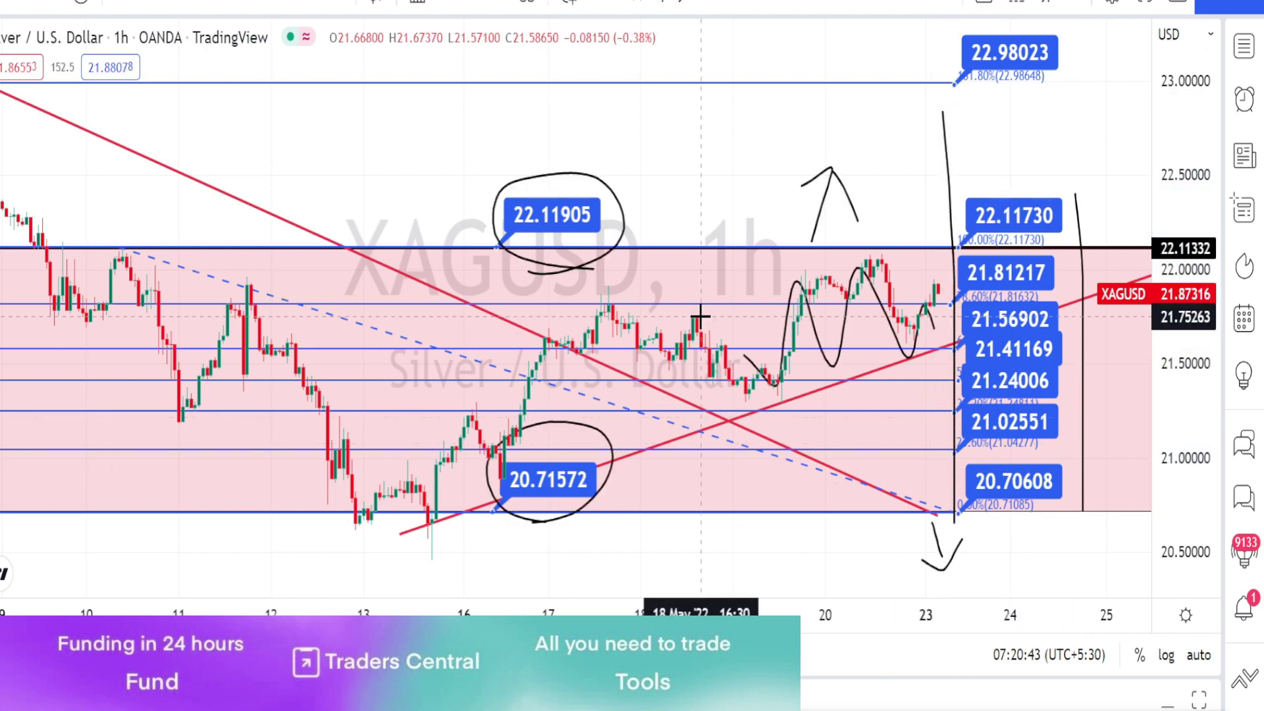
pyautogui.moveTo(699, 316)
pyautogui.mouseDown()
pyautogui.moveTo(777, 283)
pyautogui.moveTo(790, 461)
pyautogui.moveTo(842, 290)
pyautogui.moveTo(860, 511)
pyautogui.moveTo(885, 324)
pyautogui.mouseUp()
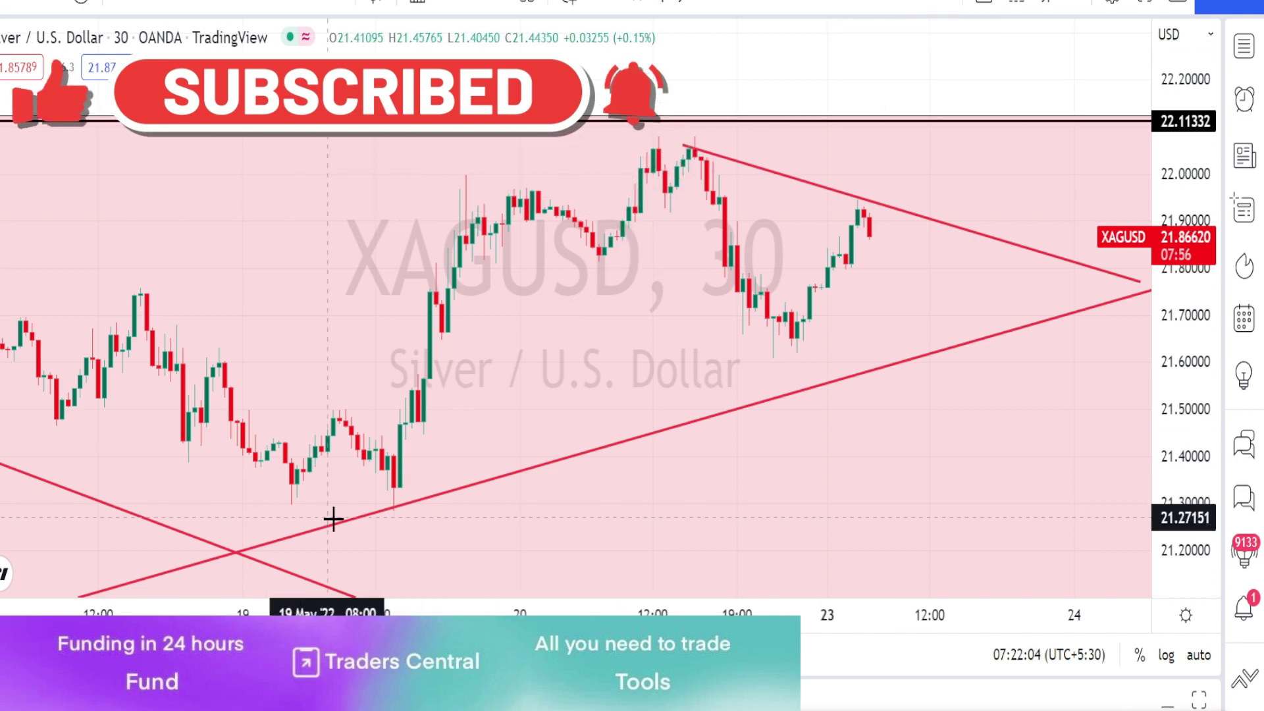
# Trace the rally to the triangle's top and the drop, circle lower-trendline touches, and sketch a rising projection.
pyautogui.moveTo(396, 497)
pyautogui.mouseDown()
pyautogui.moveTo(639, 266)
pyautogui.moveTo(724, 165)
pyautogui.mouseUp()
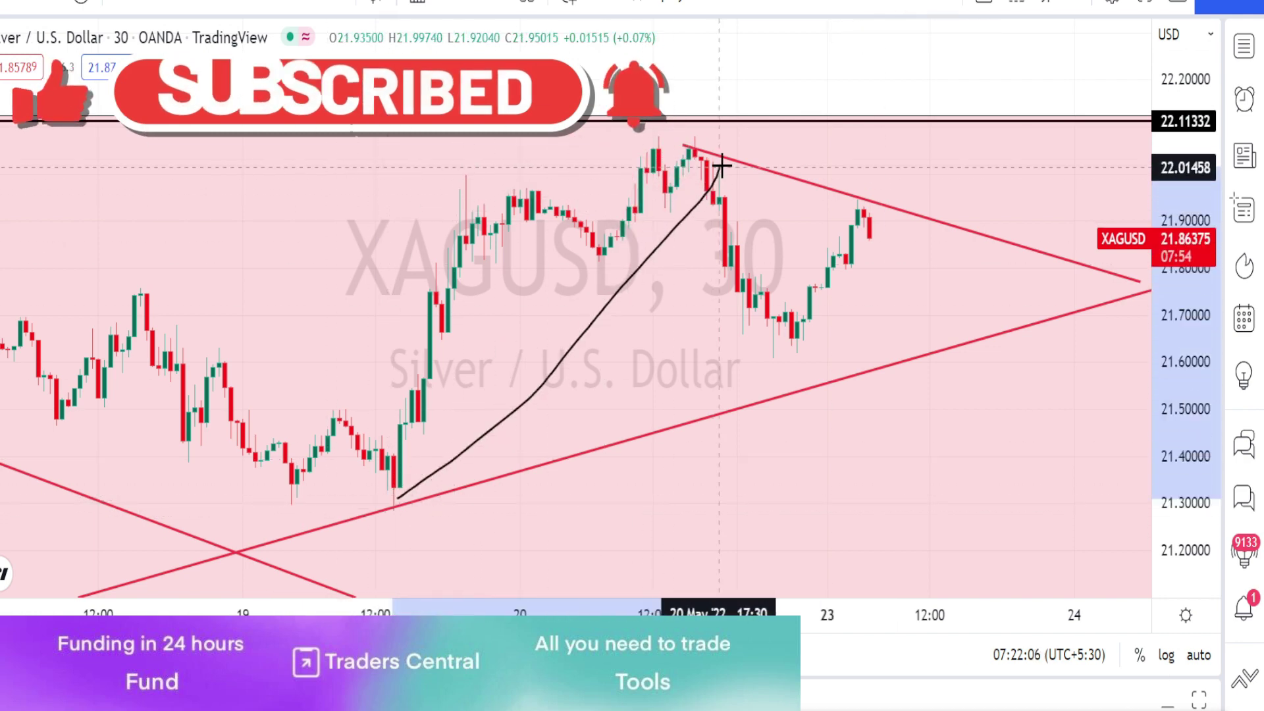
pyautogui.moveTo(394, 491)
pyautogui.mouseDown()
pyautogui.moveTo(520, 214)
pyautogui.moveTo(583, 236)
pyautogui.moveTo(619, 270)
pyautogui.moveTo(676, 151)
pyautogui.moveTo(701, 179)
pyautogui.mouseUp()
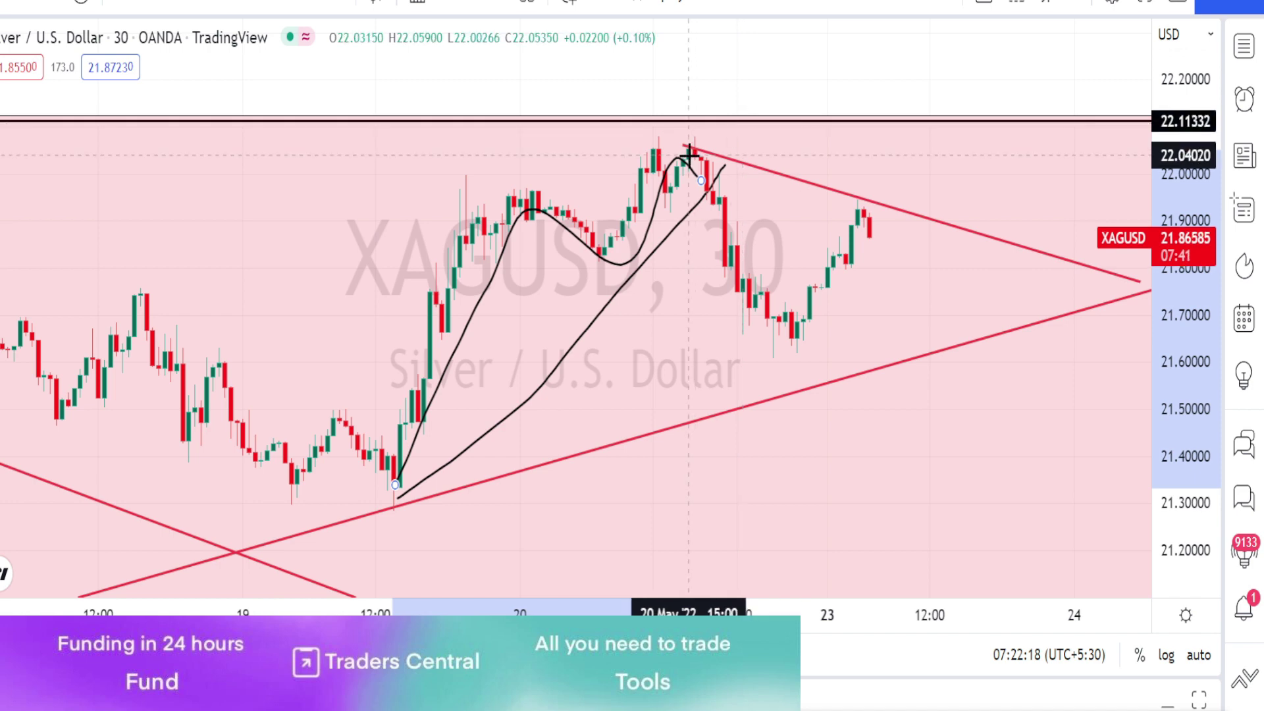
pyautogui.moveTo(687, 150)
pyautogui.mouseDown()
pyautogui.moveTo(762, 342)
pyautogui.moveTo(861, 198)
pyautogui.moveTo(877, 343)
pyautogui.moveTo(830, 349)
pyautogui.mouseUp()
pyautogui.moveTo(752, 387)
pyautogui.mouseDown()
pyautogui.moveTo(737, 448)
pyautogui.moveTo(721, 395)
pyautogui.mouseUp()
pyautogui.moveTo(882, 360)
pyautogui.mouseDown()
pyautogui.moveTo(946, 238)
pyautogui.moveTo(952, 334)
pyautogui.moveTo(1009, 293)
pyautogui.moveTo(1024, 322)
pyautogui.moveTo(1053, 274)
pyautogui.moveTo(1068, 305)
pyautogui.mouseUp()
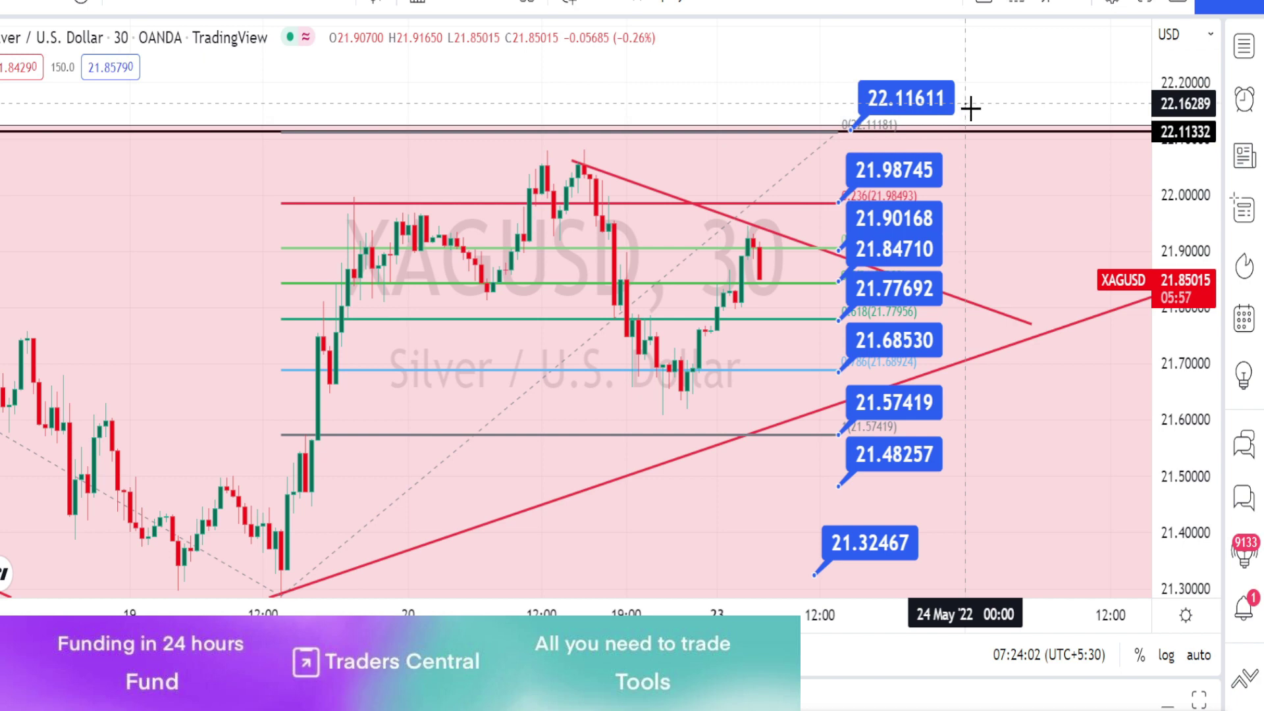
# Draw two vertical brackets by the Fib levels, loop near 21.57419, curve by the lower trendline, and circle 22.11611.
pyautogui.moveTo(966, 107); pyautogui.dragTo(965, 559)
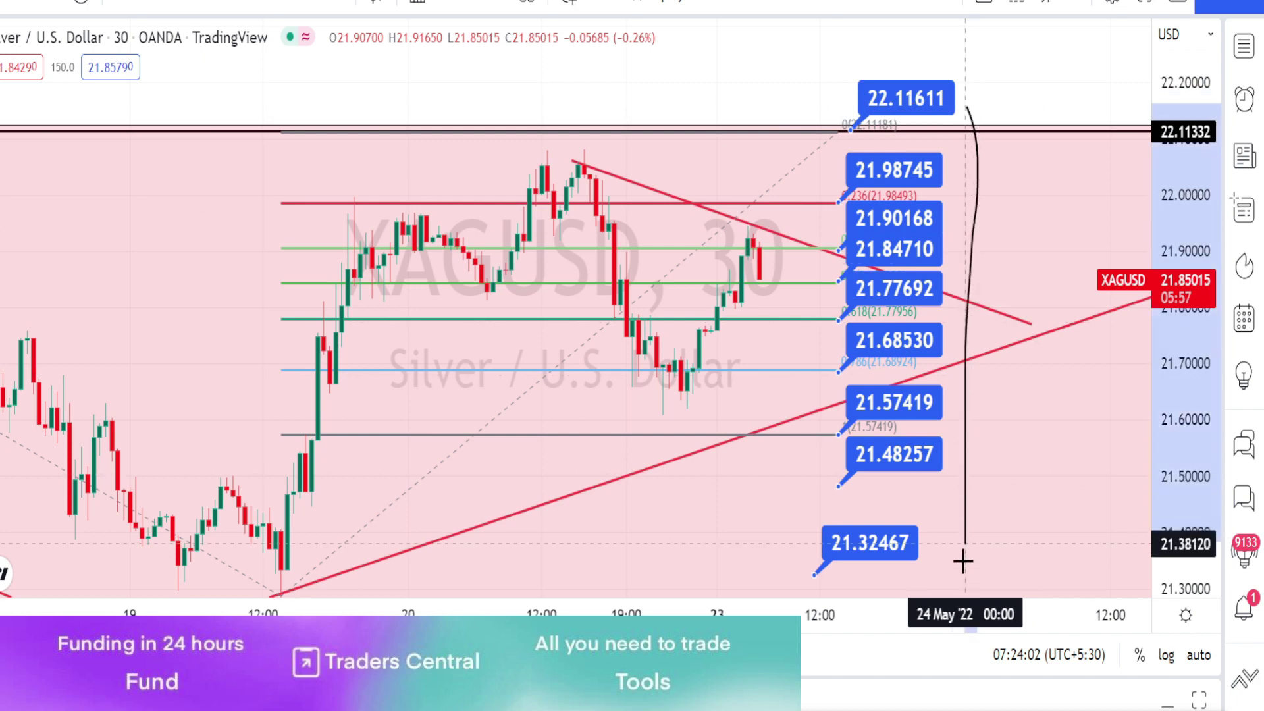
pyautogui.moveTo(814, 130); pyautogui.dragTo(806, 565)
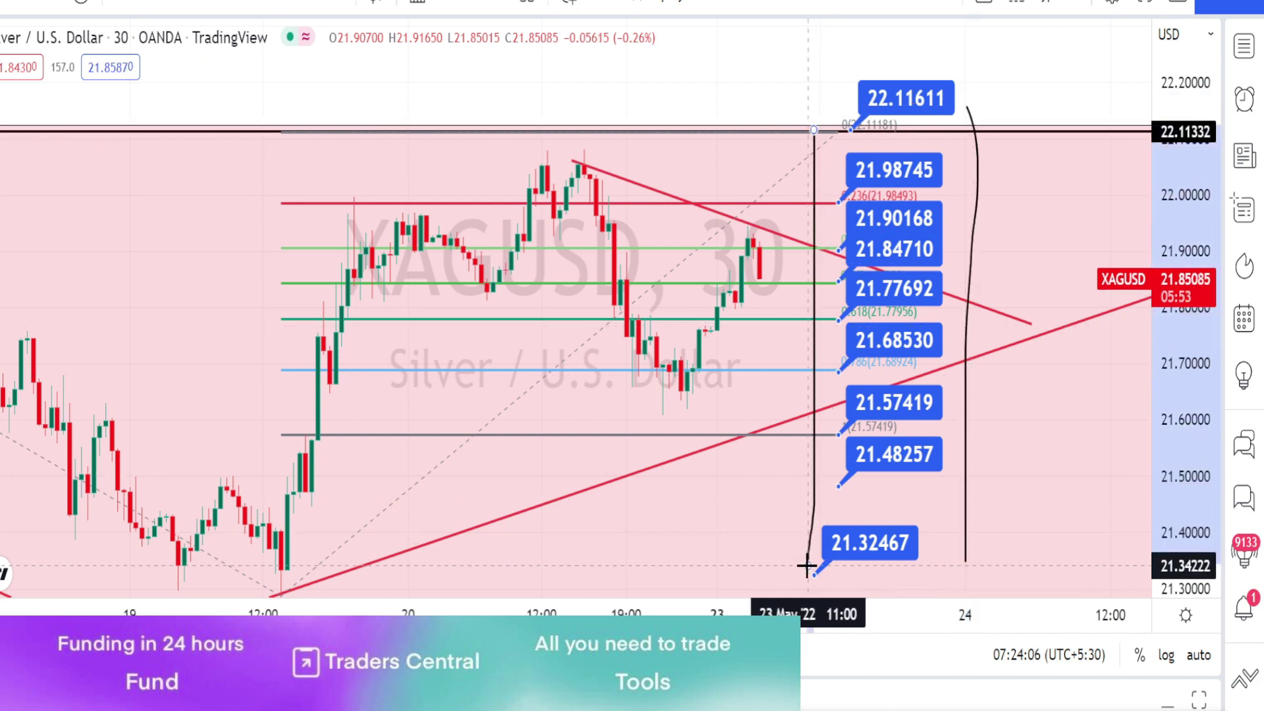
pyautogui.moveTo(777, 403); pyautogui.dragTo(787, 402)
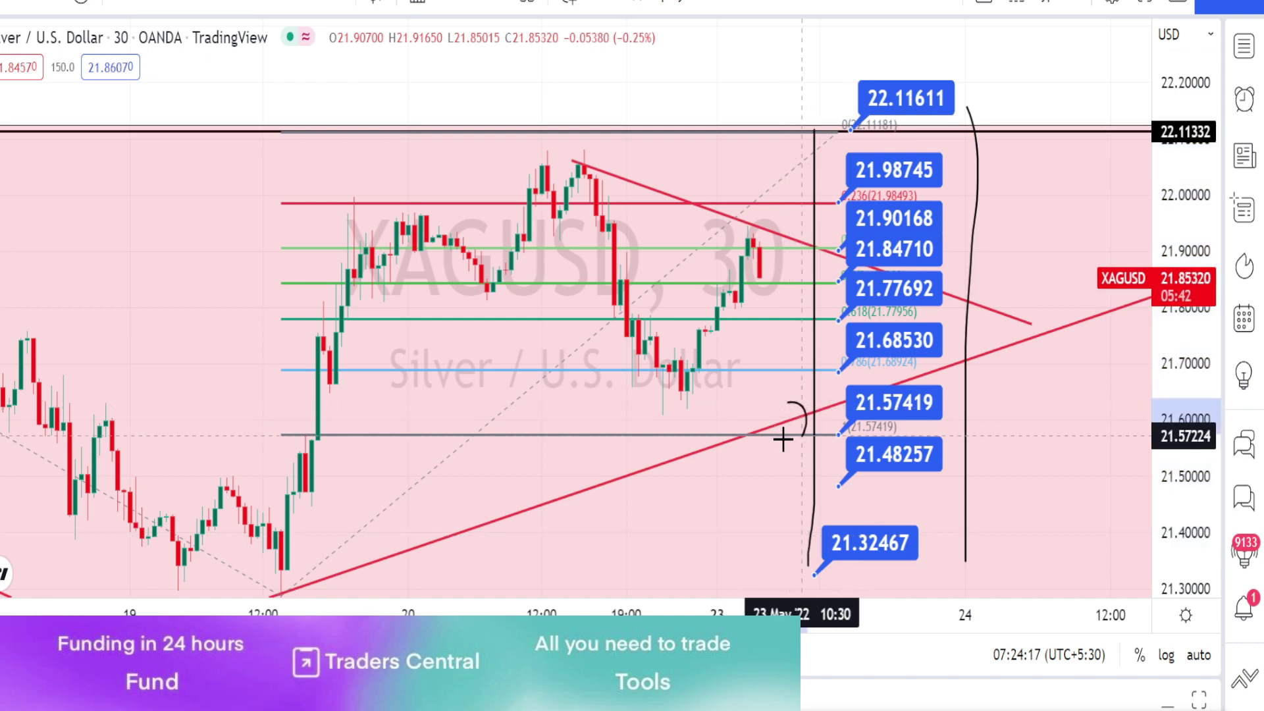
pyautogui.moveTo(660, 454); pyautogui.dragTo(610, 491)
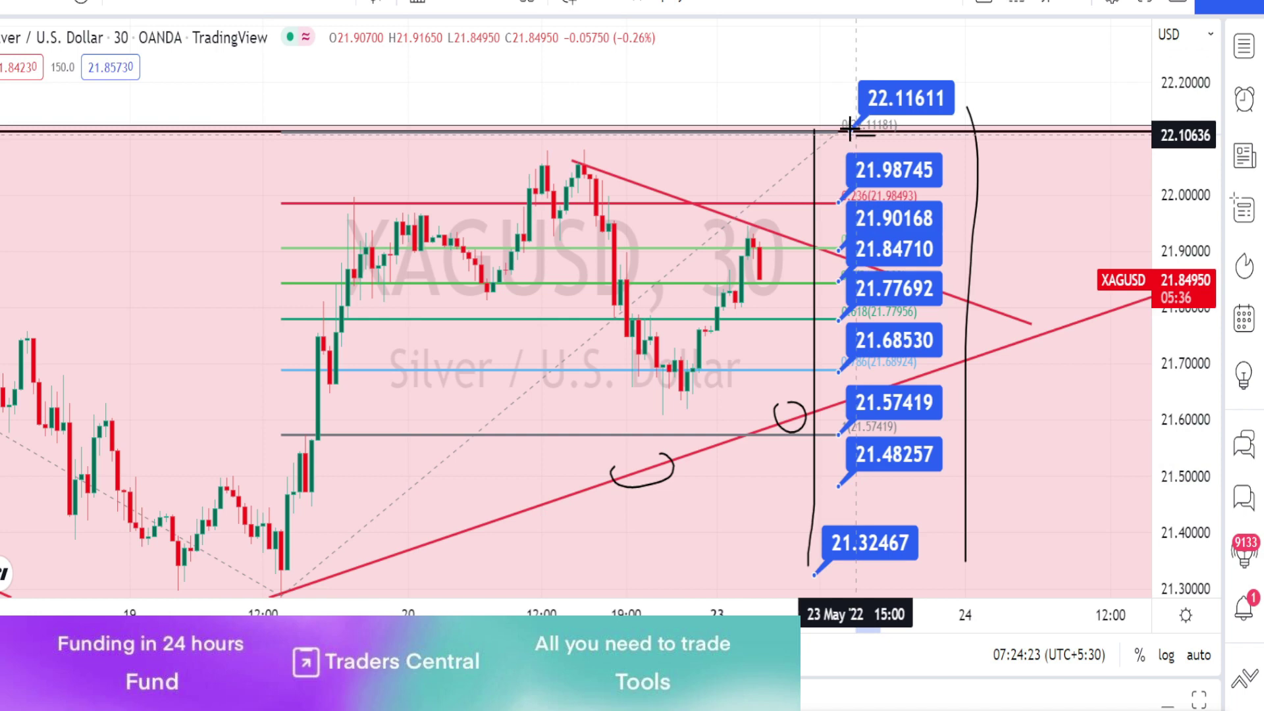
pyautogui.moveTo(895, 71)
pyautogui.mouseDown()
pyautogui.moveTo(911, 85)
pyautogui.moveTo(872, 142)
pyautogui.moveTo(816, 85)
pyautogui.moveTo(851, 94)
pyautogui.mouseUp()
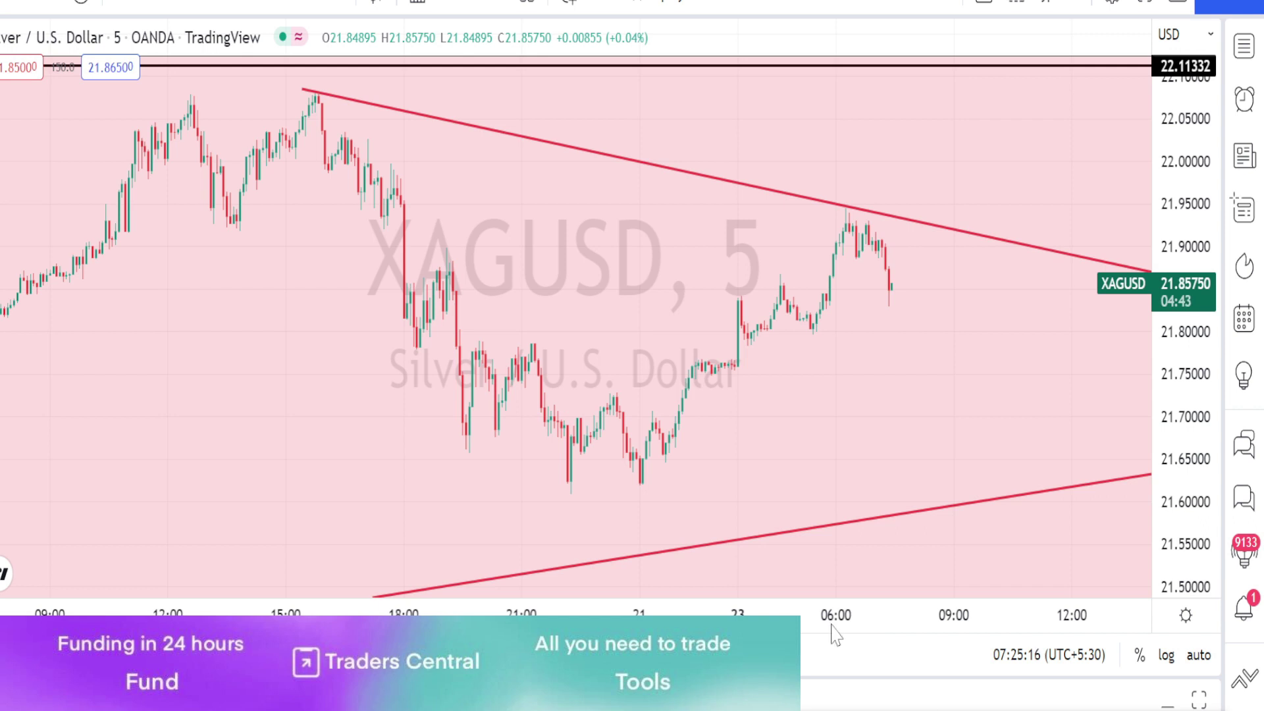
# Trace the drop from the 22.07343 high to the 21.52299 low, then sketch a projected drop circling lower-trendline touches.
pyautogui.click(325, 102)
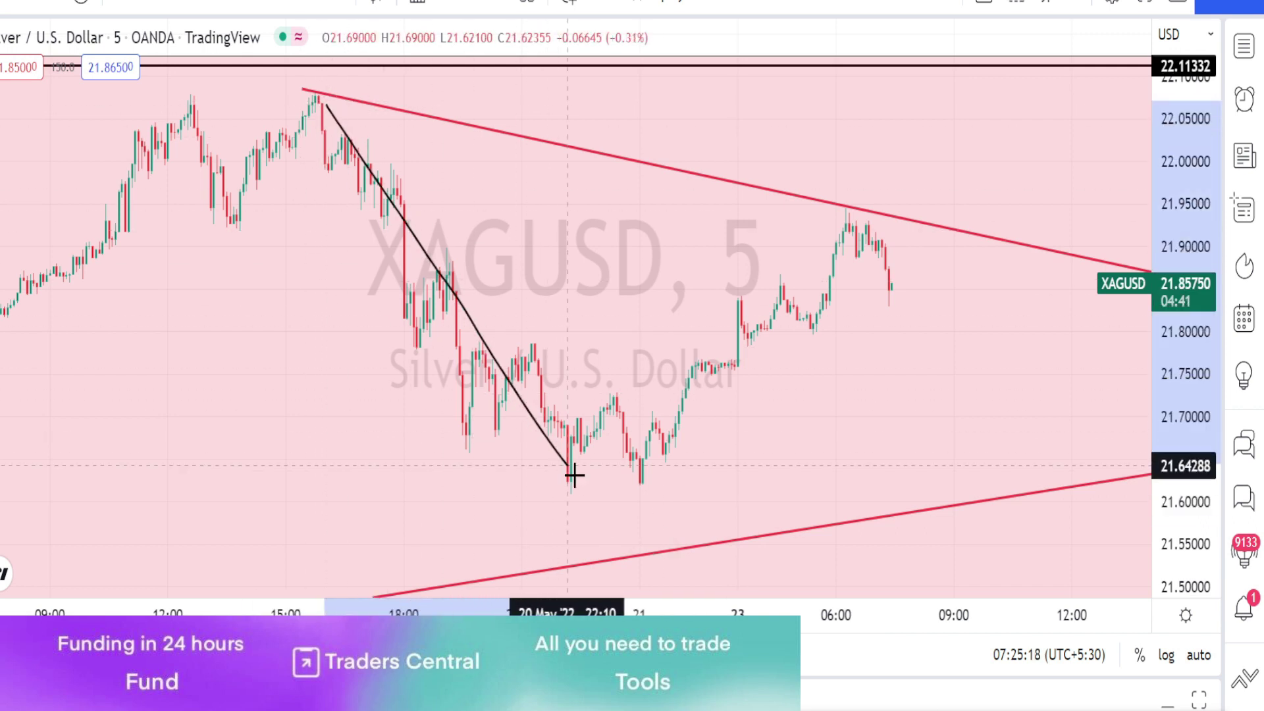
pyautogui.moveTo(573, 473)
pyautogui.mouseDown()
pyautogui.moveTo(593, 495)
pyautogui.moveTo(911, 238)
pyautogui.moveTo(860, 198)
pyautogui.moveTo(849, 215)
pyautogui.mouseUp()
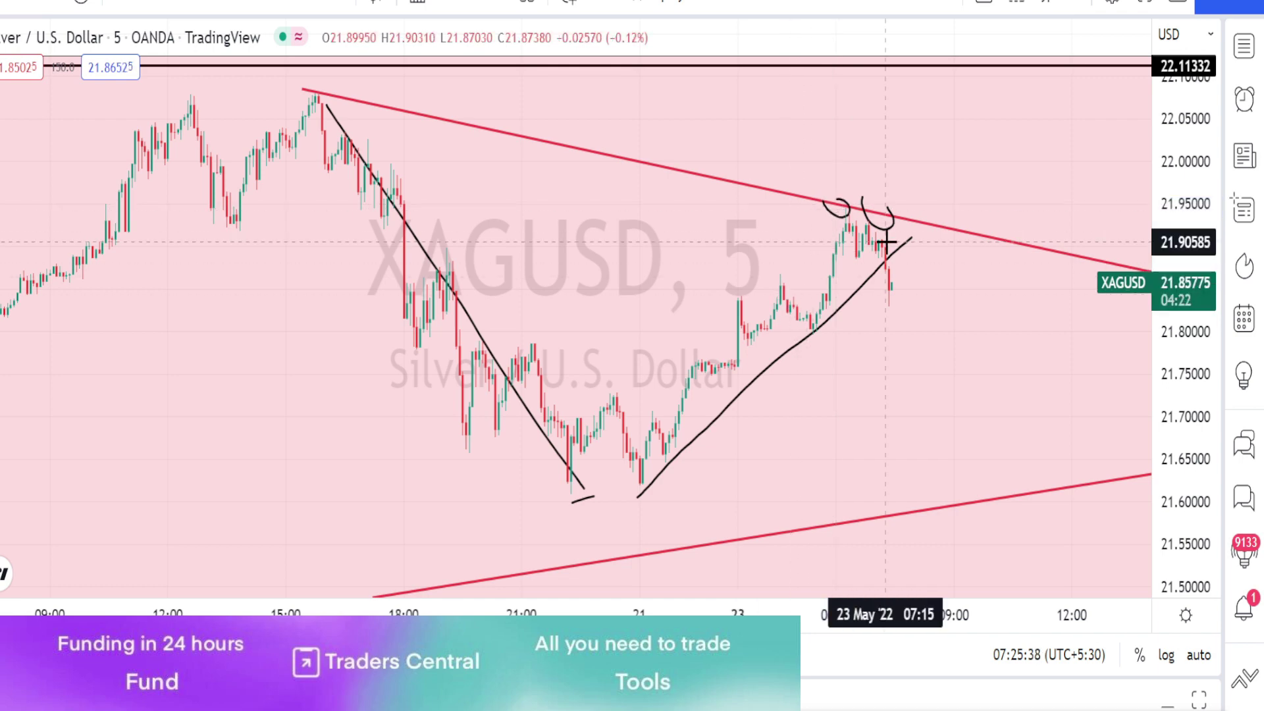
pyautogui.moveTo(885, 242); pyautogui.dragTo(950, 519)
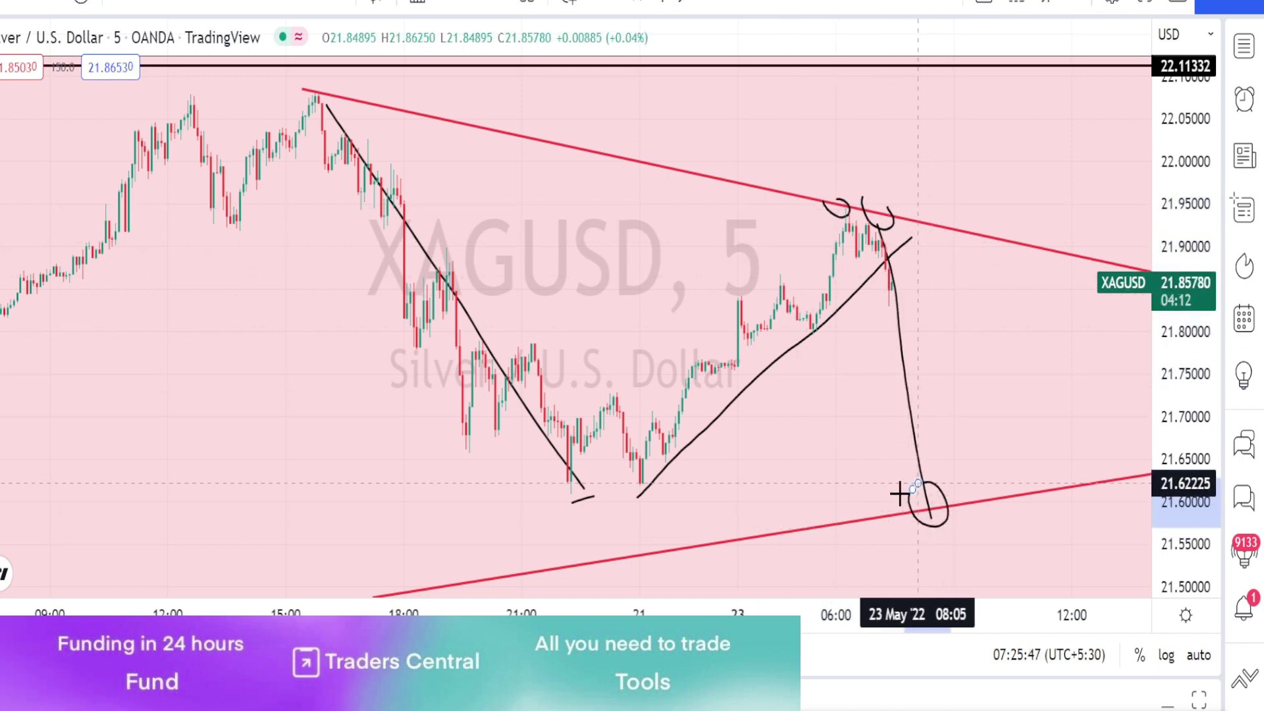
pyautogui.moveTo(832, 513)
pyautogui.mouseDown()
pyautogui.moveTo(823, 536)
pyautogui.moveTo(823, 507)
pyautogui.mouseUp()
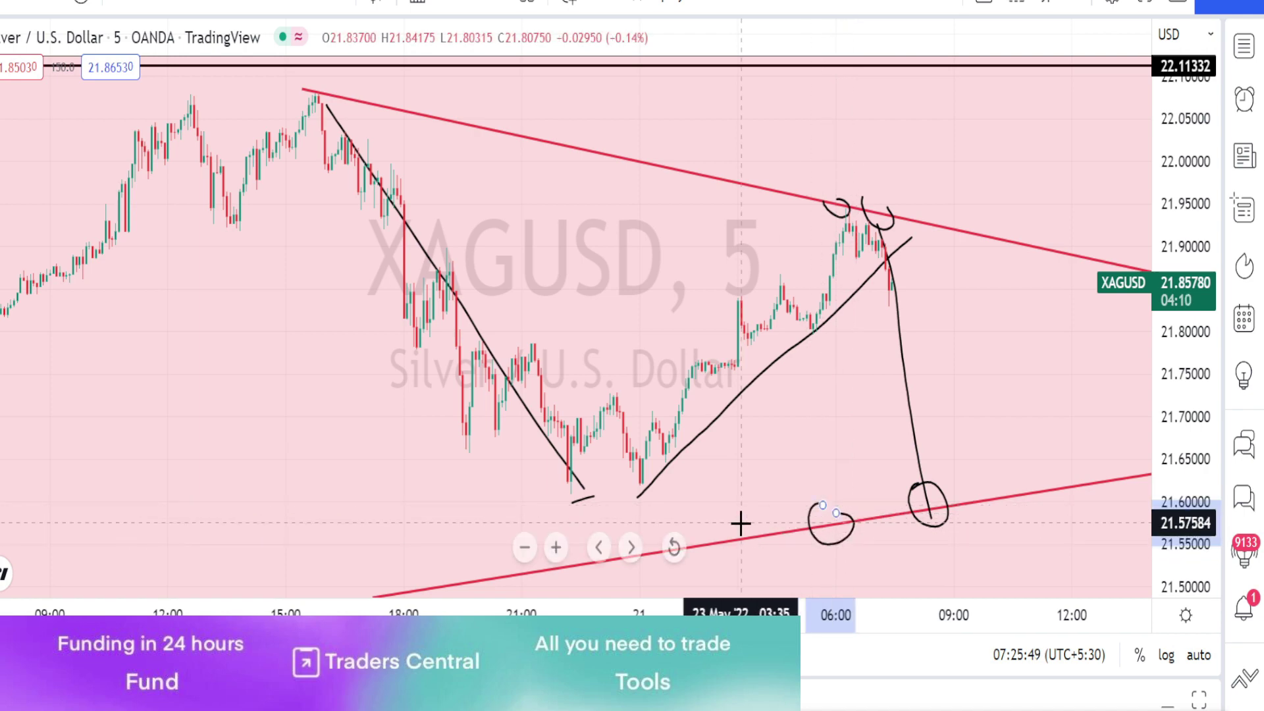
pyautogui.moveTo(741, 524)
pyautogui.mouseDown()
pyautogui.moveTo(756, 531)
pyautogui.moveTo(743, 526)
pyautogui.mouseUp()
# Sketch an arrow up to the upper trendline and two horizontal strokes with a rightward arrowhead.
pyautogui.moveTo(927, 508)
pyautogui.mouseDown()
pyautogui.moveTo(1010, 266)
pyautogui.moveTo(989, 287)
pyautogui.mouseUp()
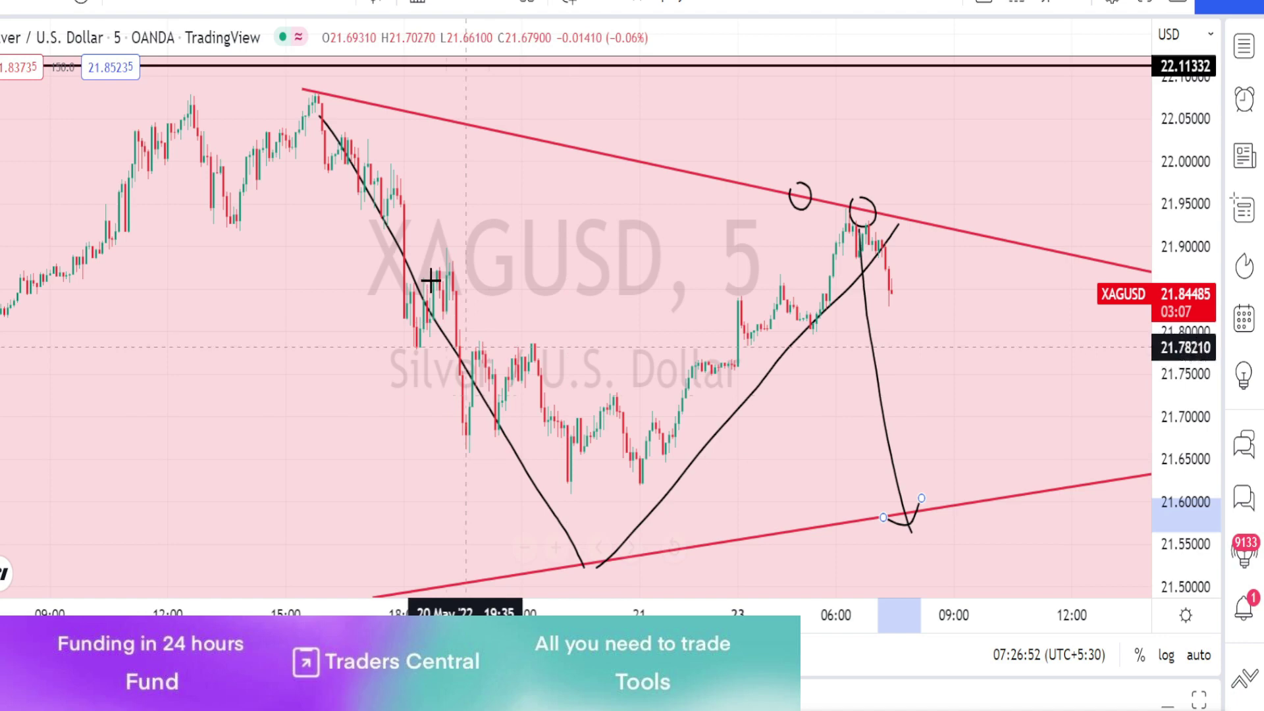
pyautogui.moveTo(496, 282); pyautogui.dragTo(610, 291)
pyautogui.moveTo(537, 329); pyautogui.dragTo(623, 337)
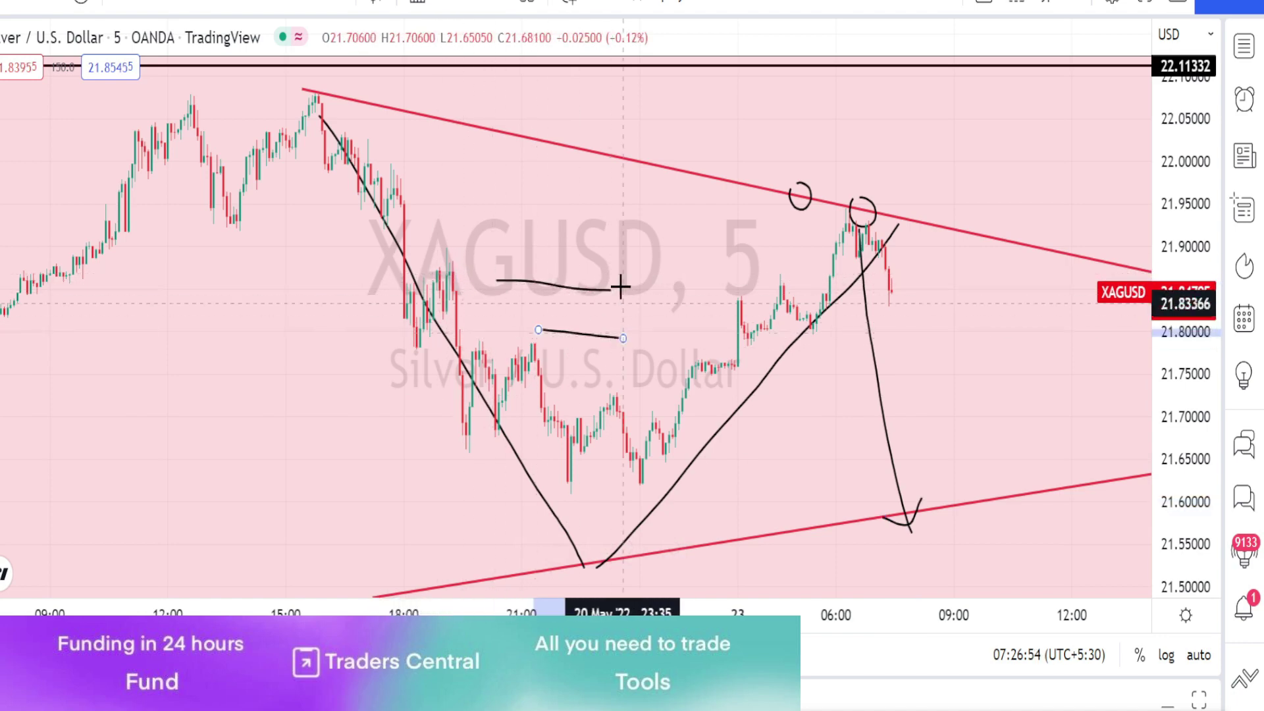
pyautogui.moveTo(616, 270); pyautogui.dragTo(663, 329)
pyautogui.moveTo(663, 330); pyautogui.dragTo(614, 361)
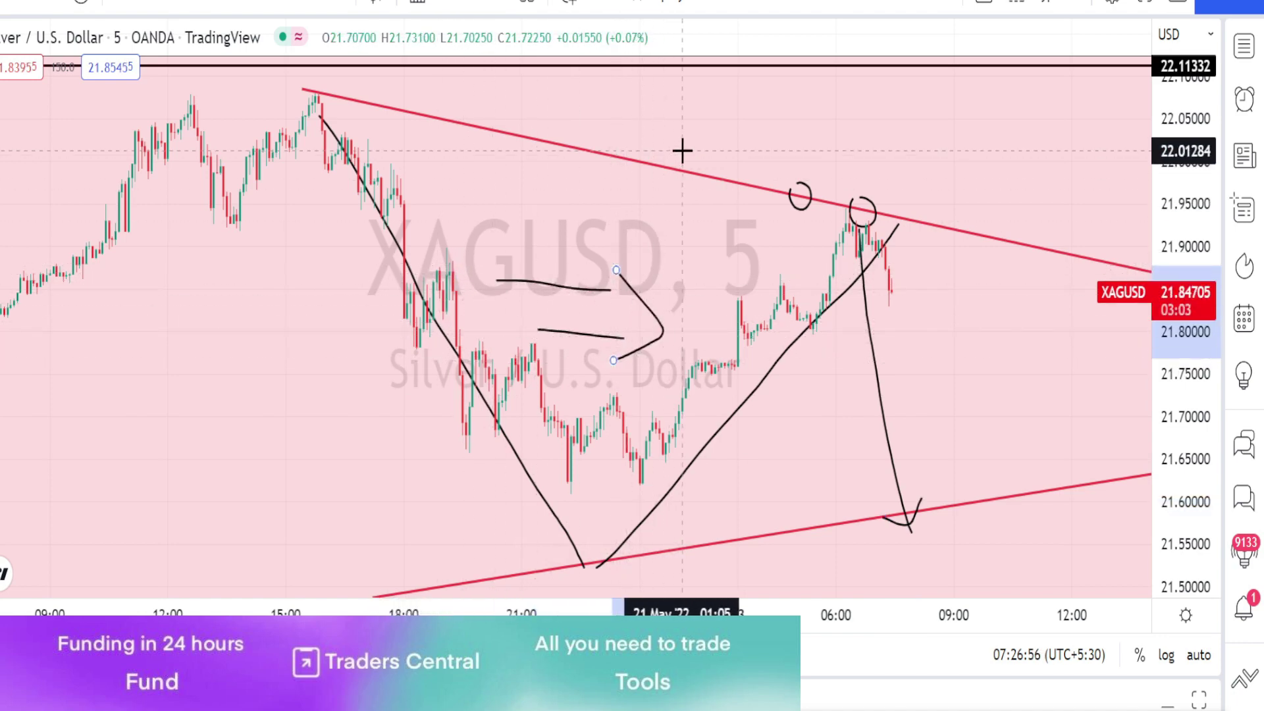
# Circle touches on both trendlines and draw two vertical bracket lines beside the Fibonacci levels.
pyautogui.moveTo(686, 153)
pyautogui.mouseDown()
pyautogui.moveTo(705, 175)
pyautogui.moveTo(678, 163)
pyautogui.mouseUp()
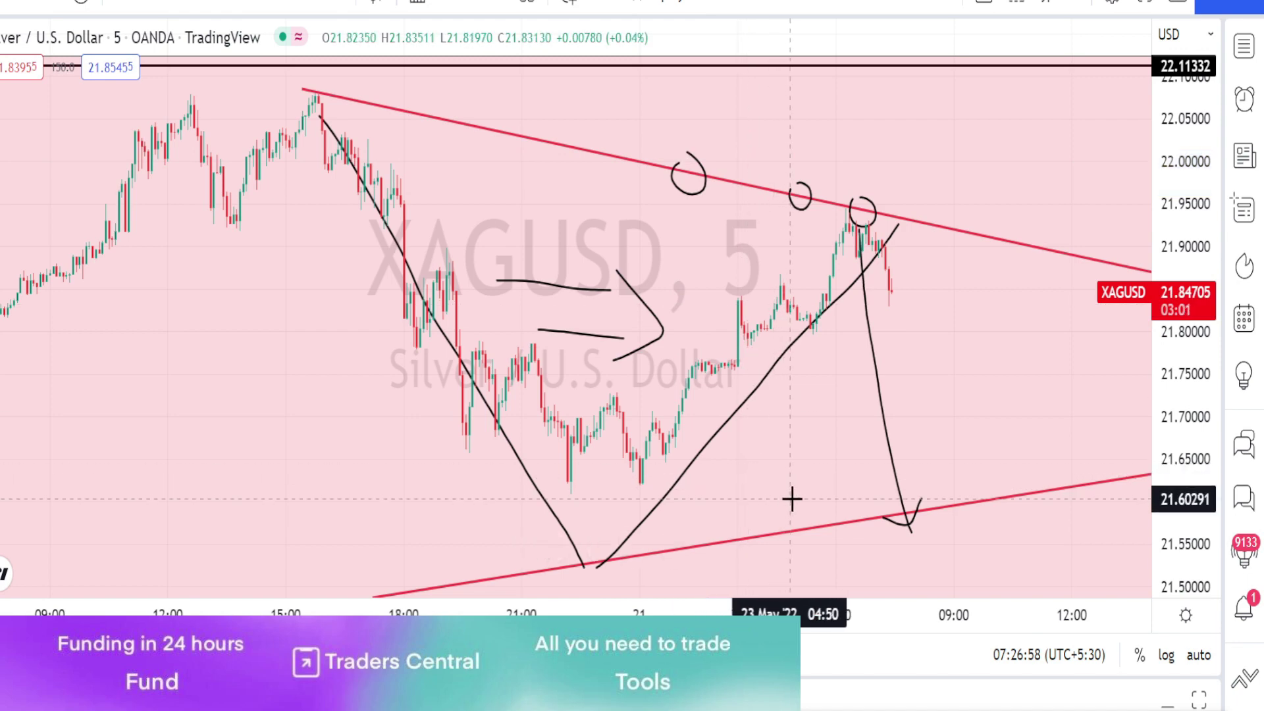
pyautogui.moveTo(793, 498)
pyautogui.mouseDown()
pyautogui.moveTo(768, 528)
pyautogui.moveTo(780, 481)
pyautogui.mouseUp()
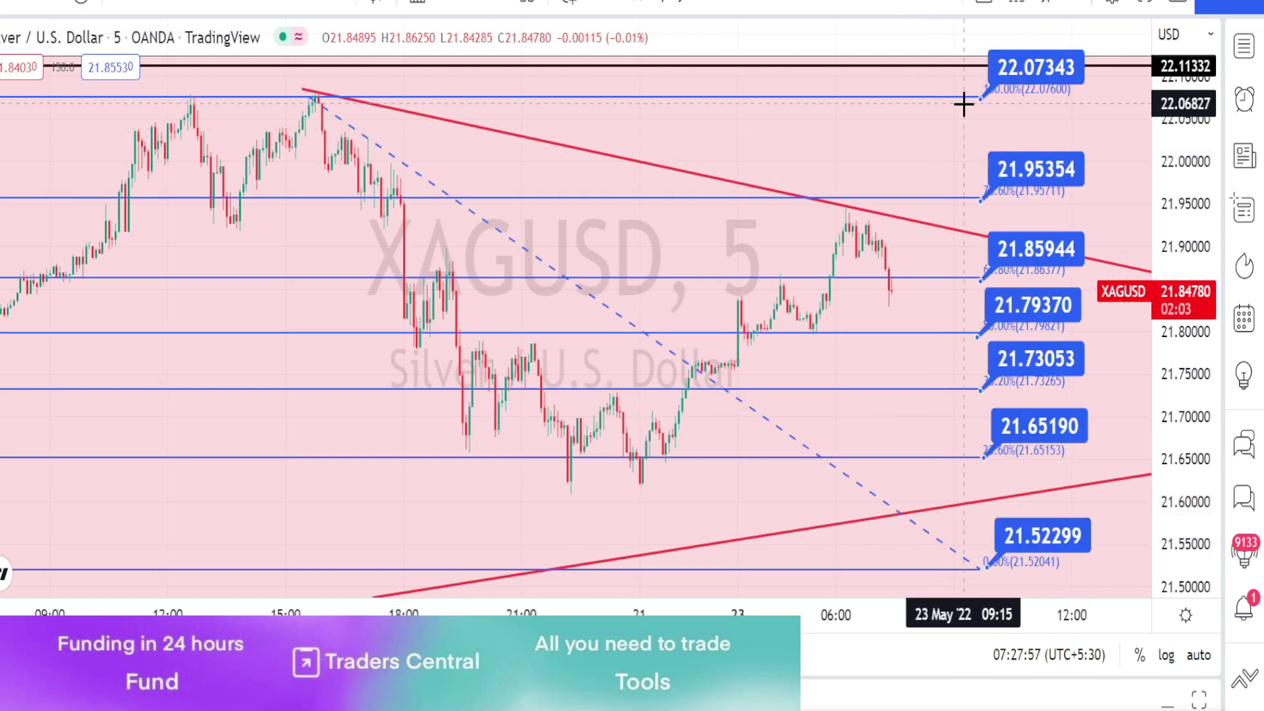
pyautogui.moveTo(964, 107); pyautogui.dragTo(990, 540)
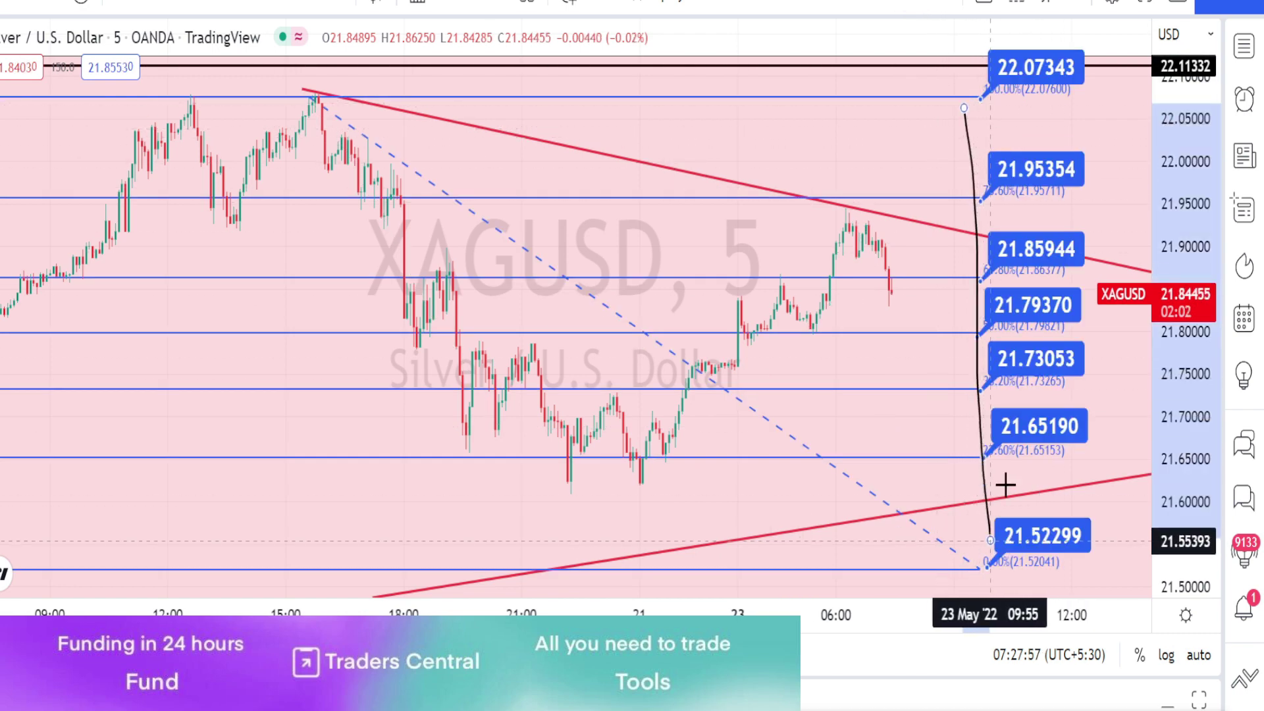
pyautogui.moveTo(1091, 95); pyautogui.dragTo(1114, 545)
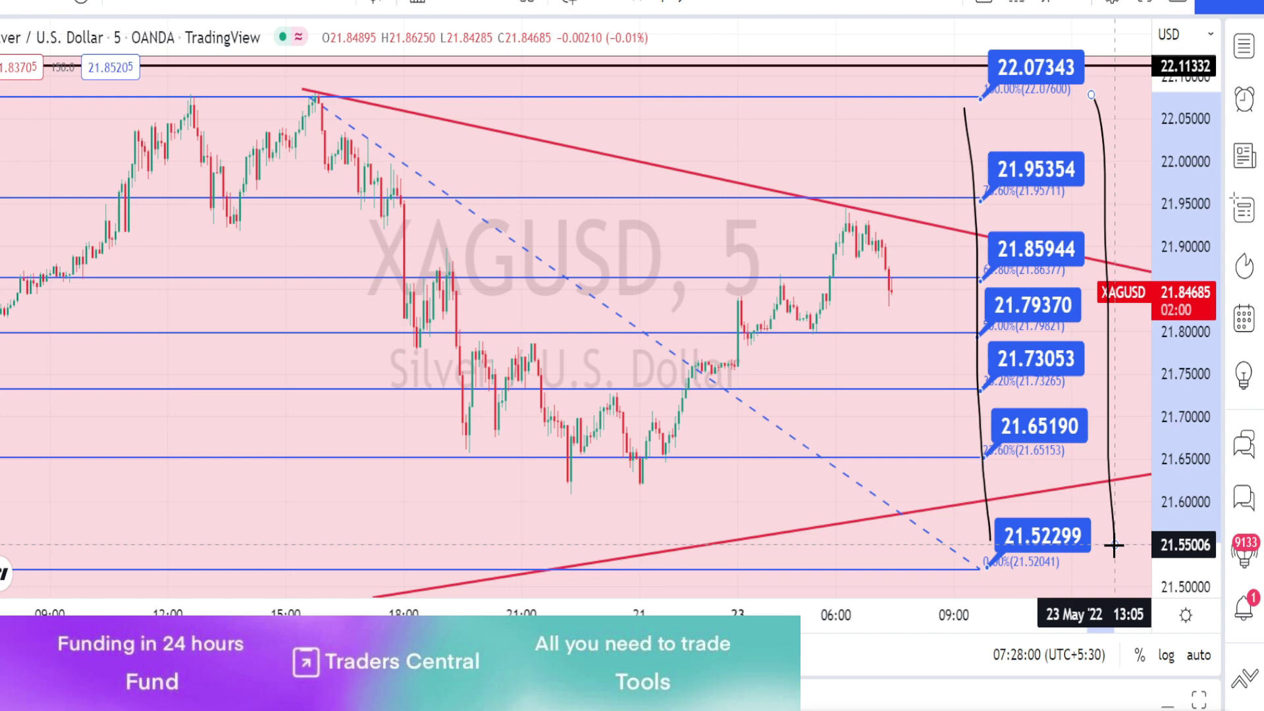